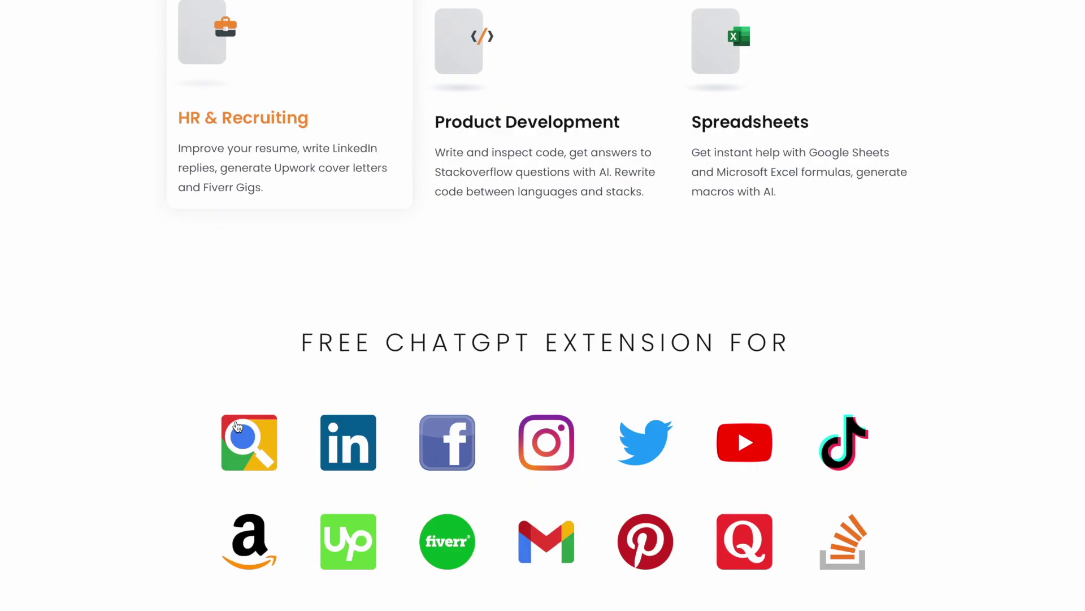
# Scroll the HARPA User Guides page, then focus the search box on a fresh Google start page.
pyautogui.scroll(-5, 238, 427)
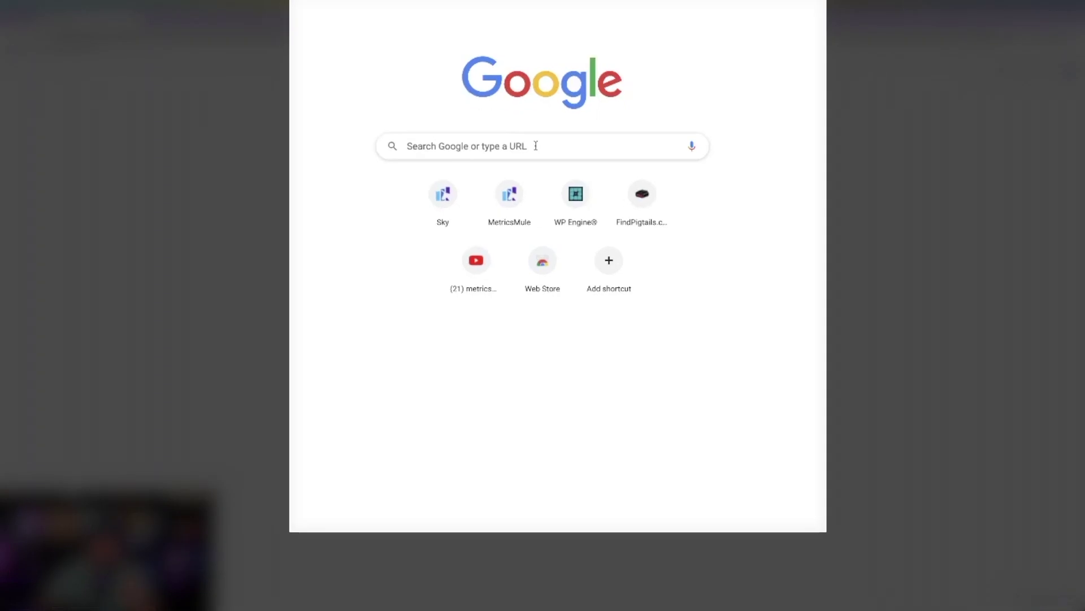
pyautogui.click(537, 191)
# Search Google for 'how do do keyword research' and bring up HARPA AI's chat beside the results.
pyautogui.write('how')
pyautogui.press('Return')
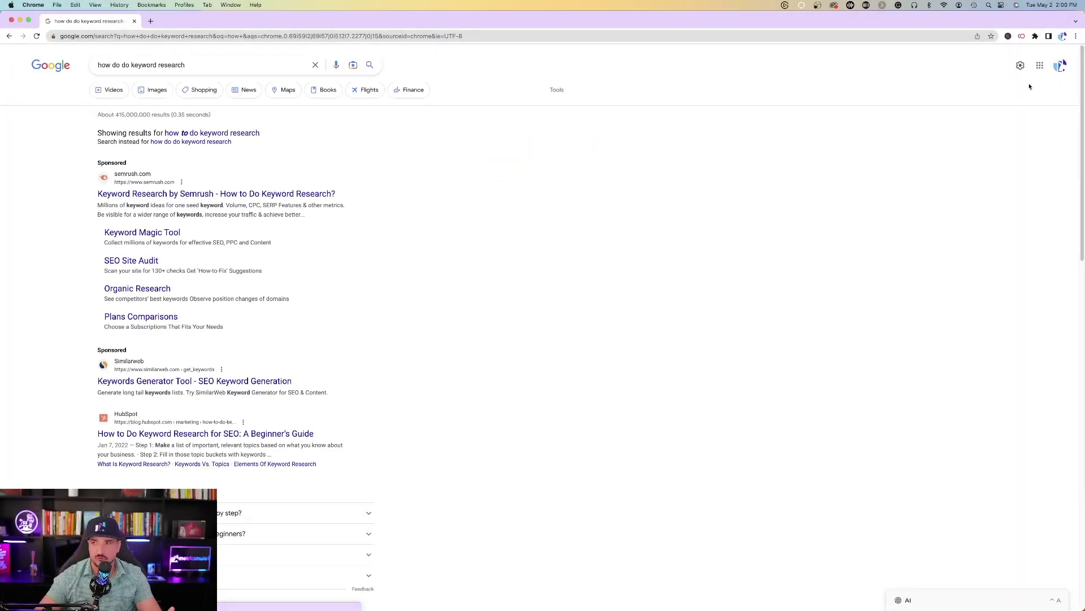
pyautogui.click(1021, 36)
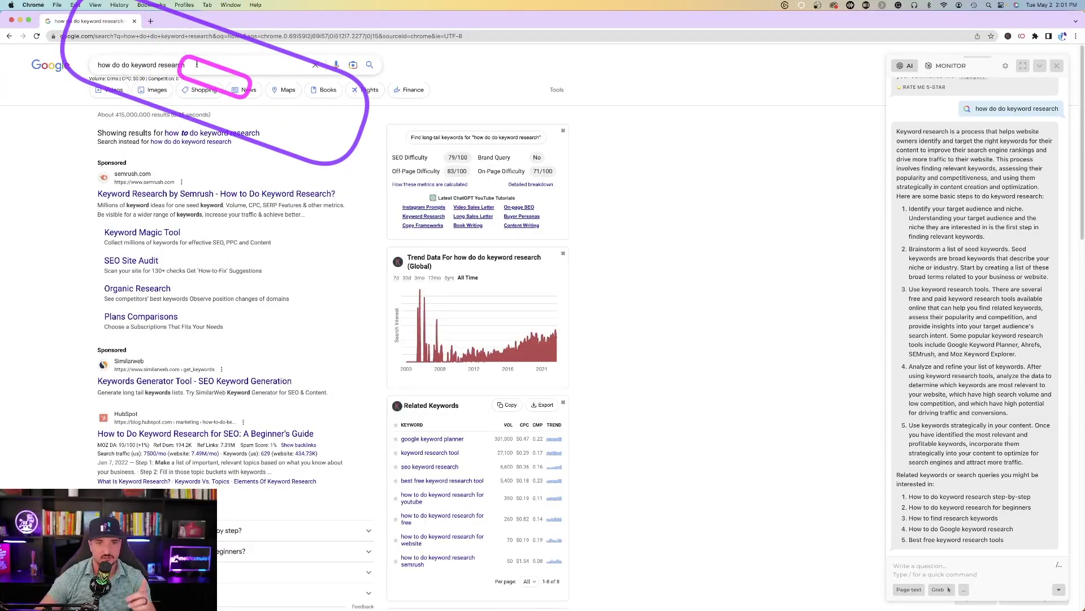
# Search Google for 'how to improve local seo' and show HARPA AI's answer beside the results.
pyautogui.click(197, 64)
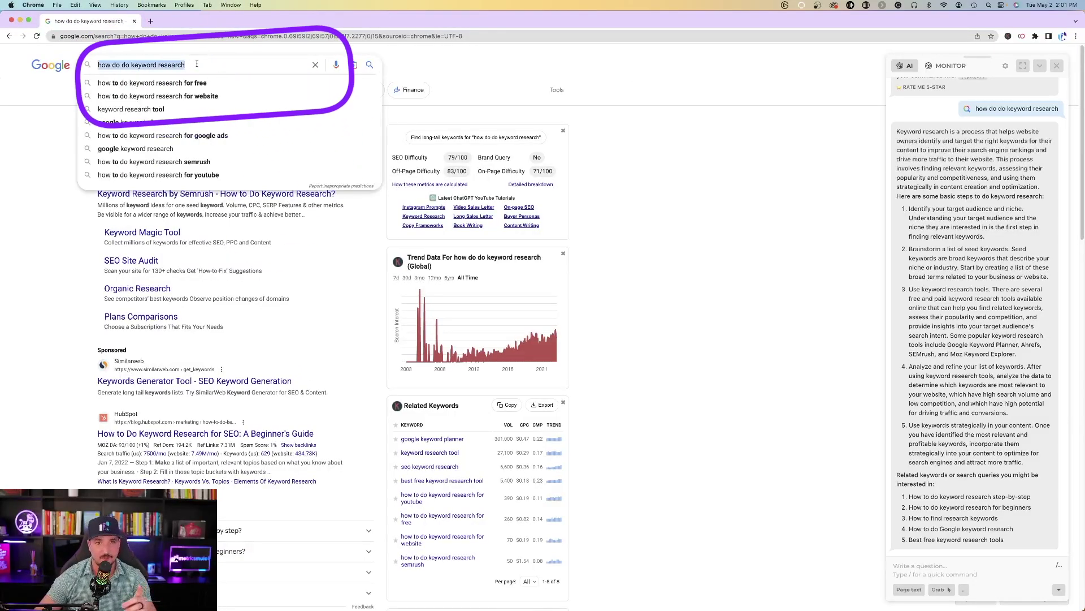
pyautogui.write('how to improve')
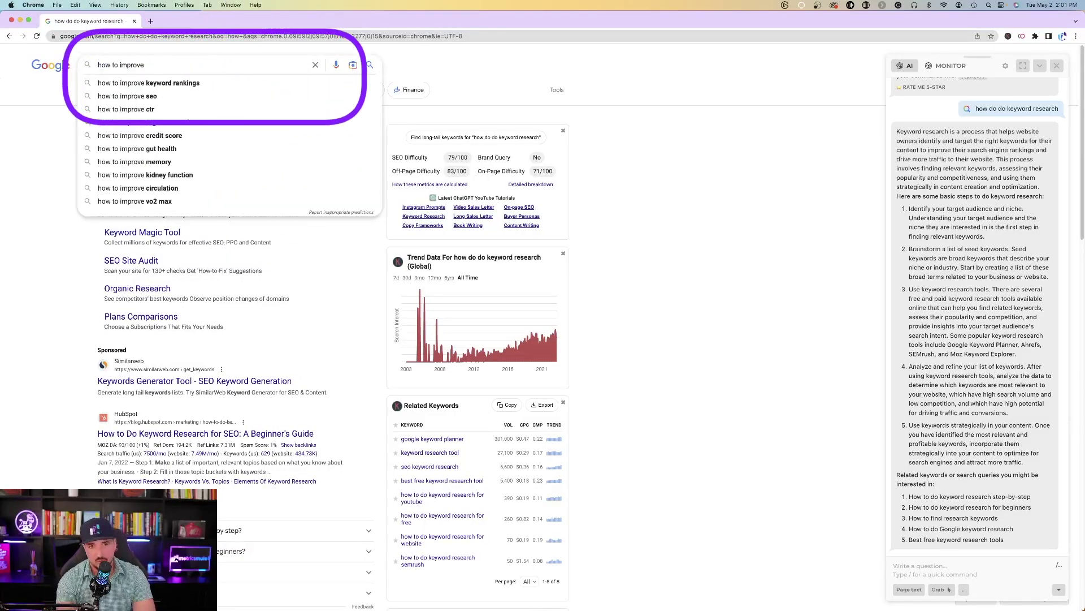
pyautogui.write(' local seo')
pyautogui.press('Return')
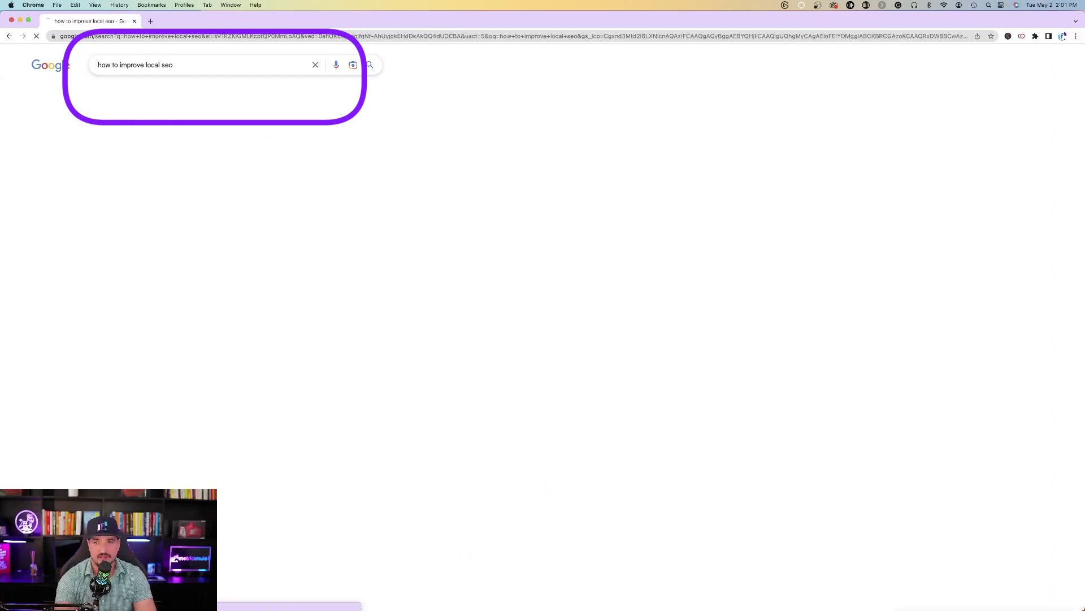
pyautogui.click(1023, 37)
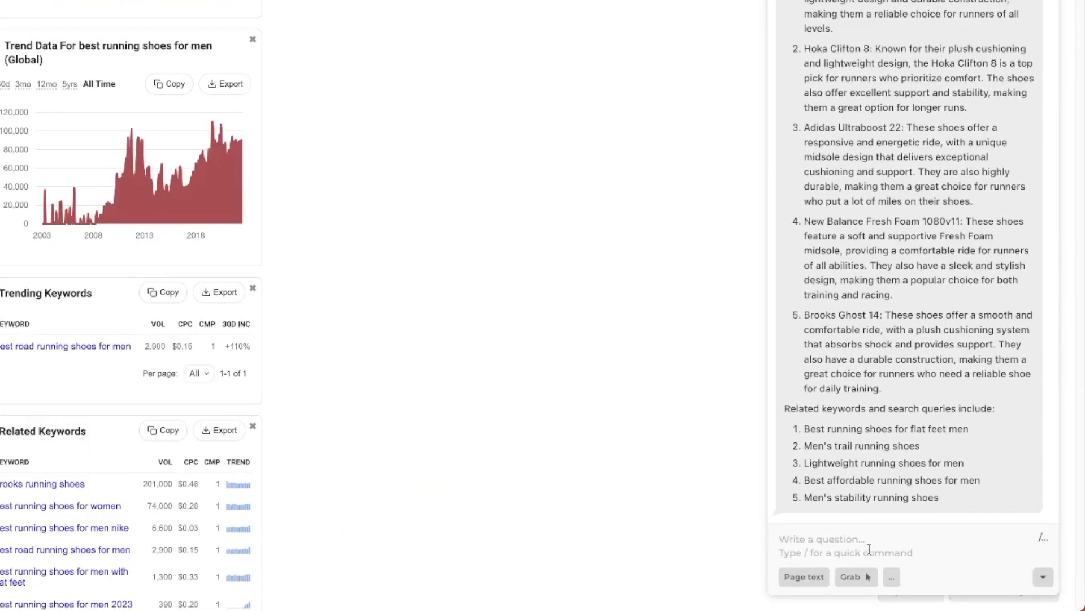
# Bring up HARPA's quick-command list by entering '/' in the chat question box.
pyautogui.click(870, 551)
pyautogui.write('/')
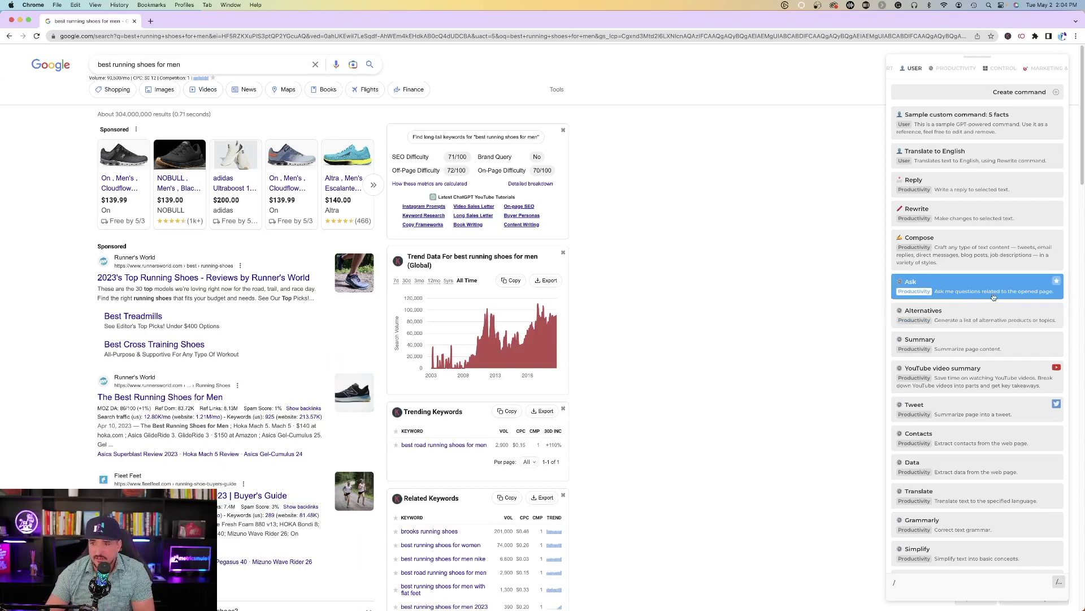
# Scroll through HARPA's productivity, marketing & SEO, copywriting and recruiting command categories.
pyautogui.scroll(-5, 994, 296)
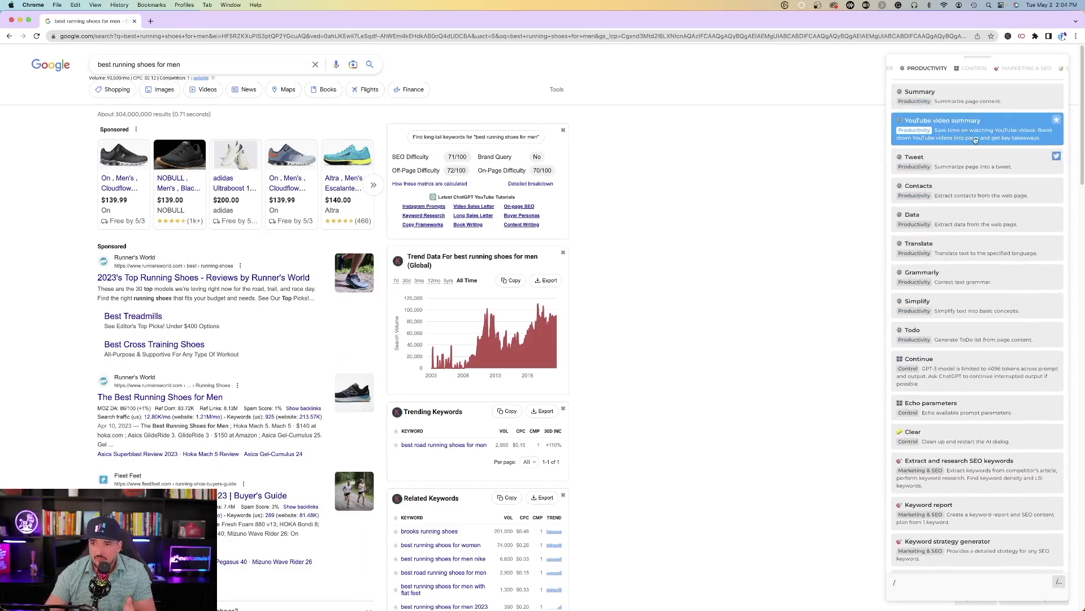
pyautogui.scroll(-5, 961, 238)
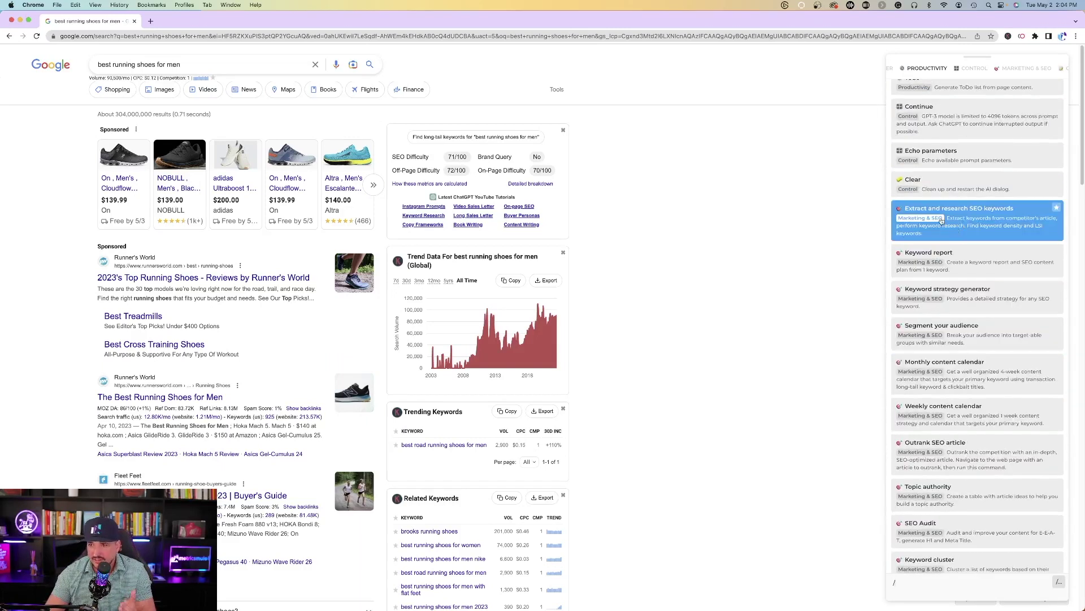
pyautogui.scroll(-4, 968, 225)
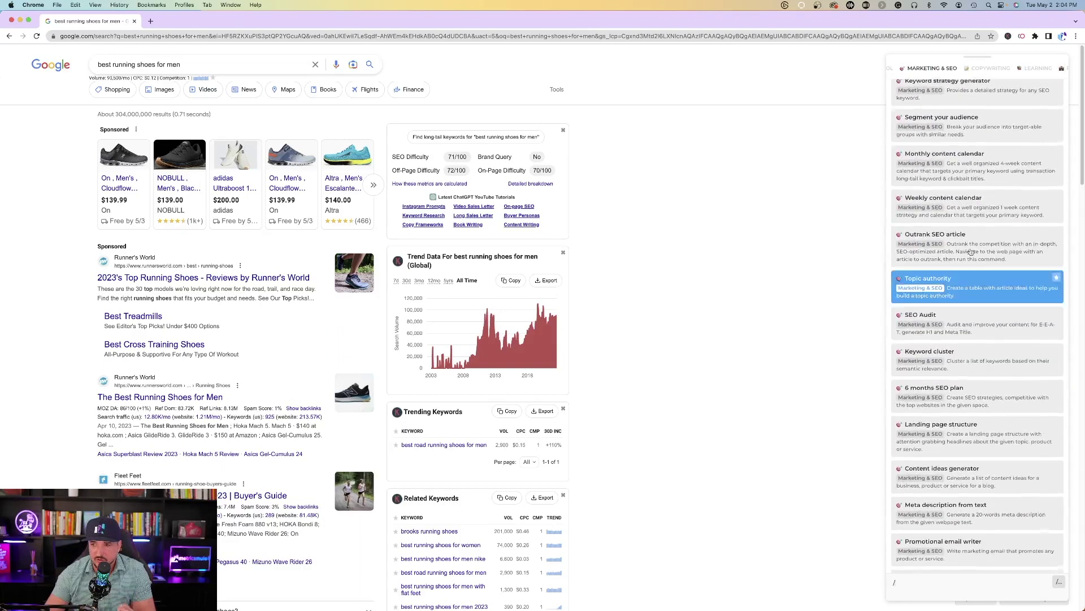
pyautogui.scroll(-4, 964, 247)
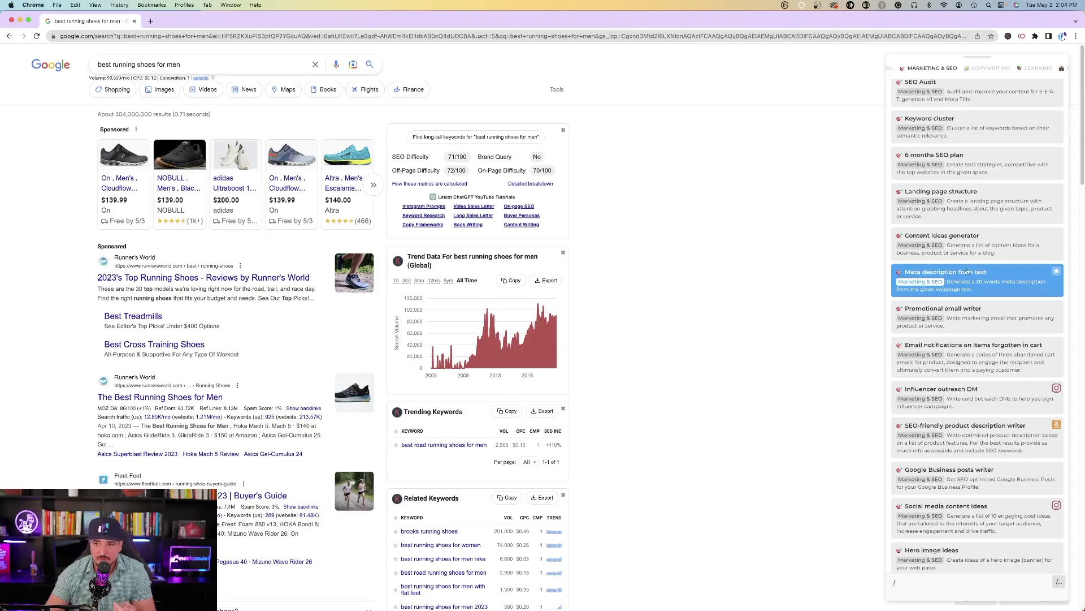
pyautogui.scroll(-10, 967, 273)
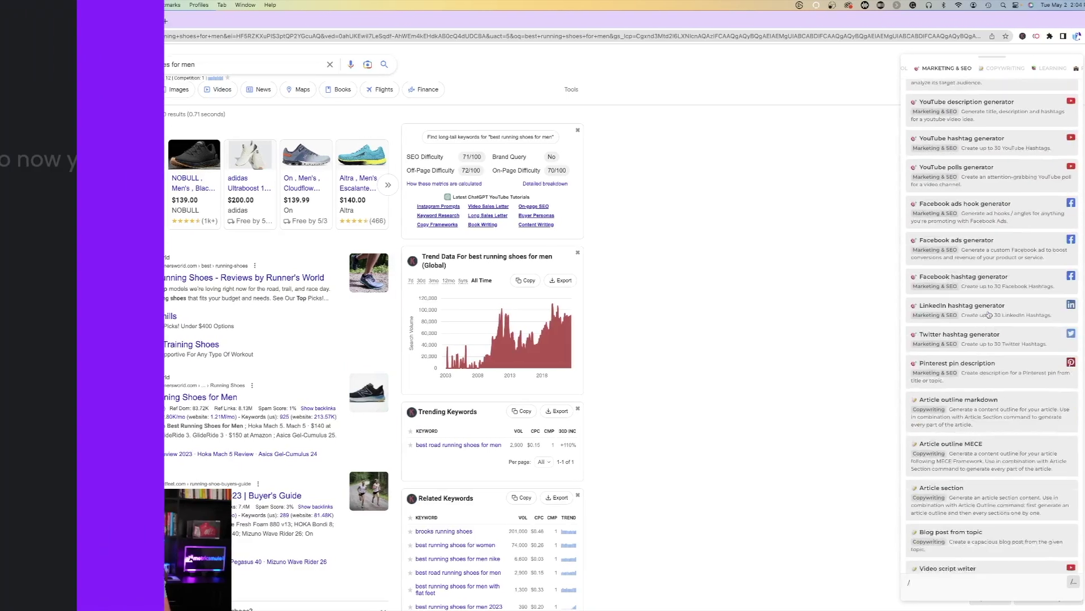
pyautogui.scroll(3, 988, 314)
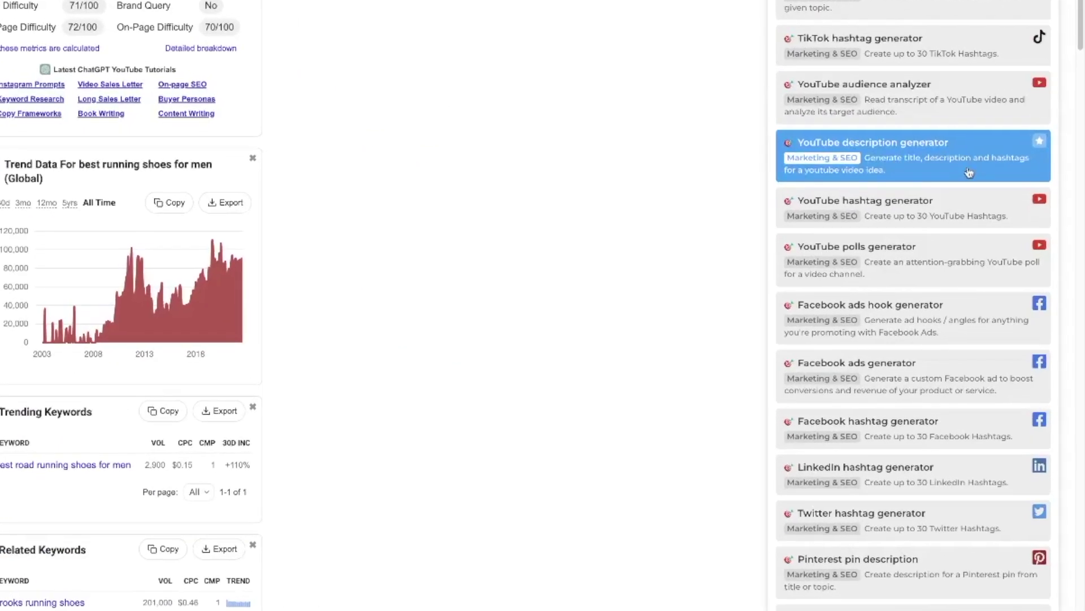
pyautogui.scroll(-15, 969, 173)
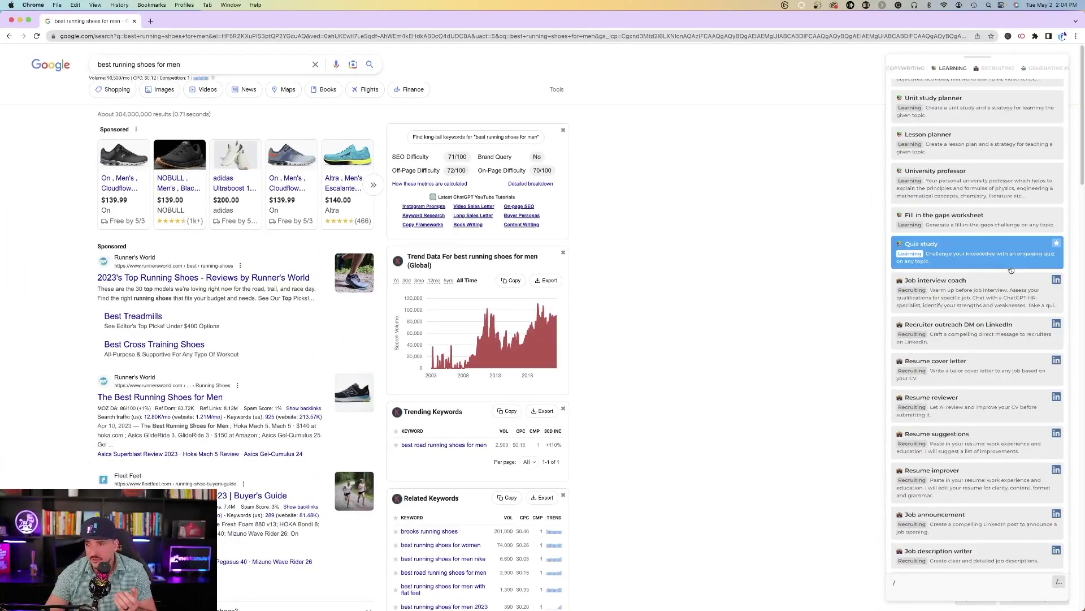
pyautogui.scroll(-3, 1012, 270)
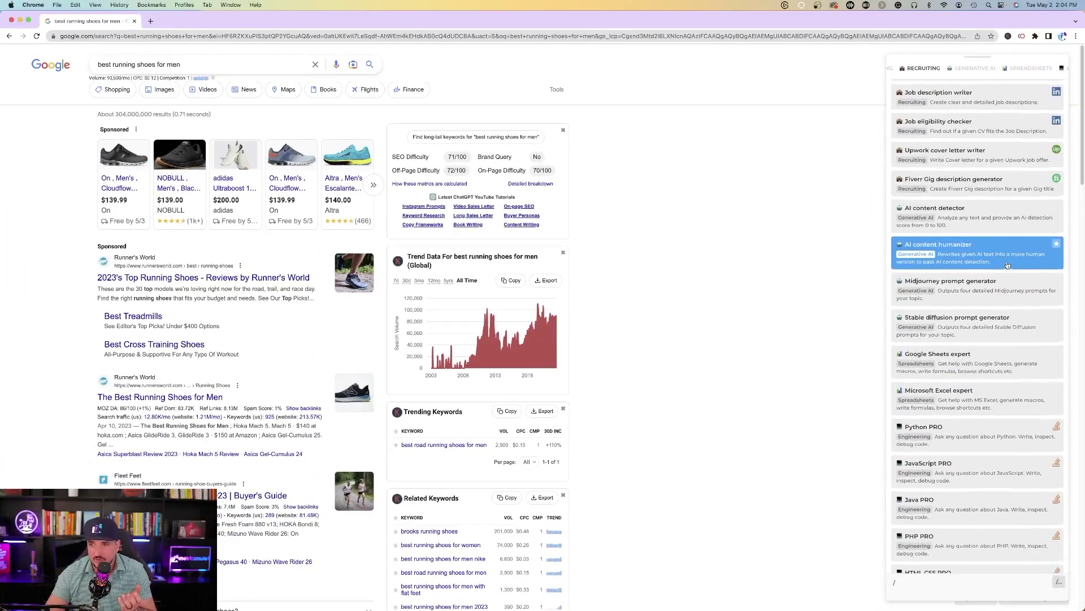
pyautogui.scroll(-20, 1012, 301)
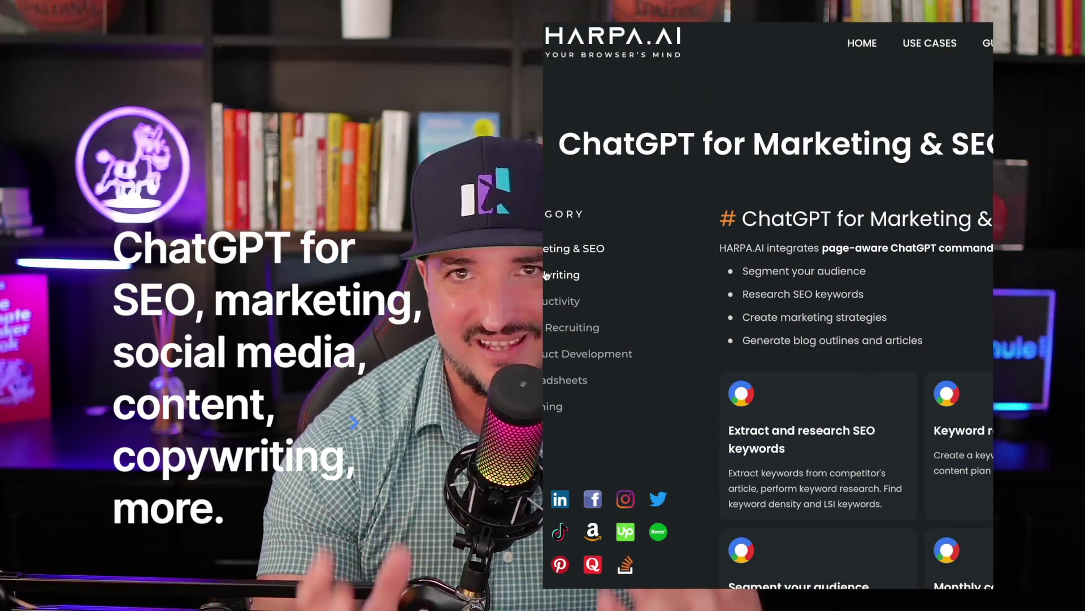
# View the Copywriting and Productivity categories, then show HARPA's chat beside the Semrush 'Improve SEO' article.
pyautogui.click(547, 275)
pyautogui.click(561, 301)
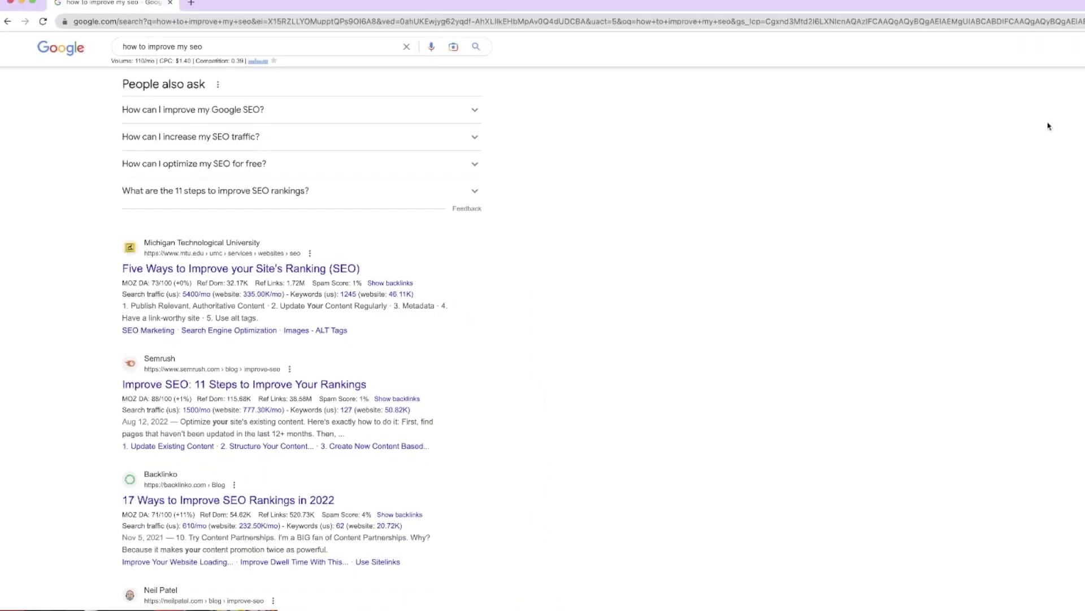
pyautogui.scroll(-1, 321, 170)
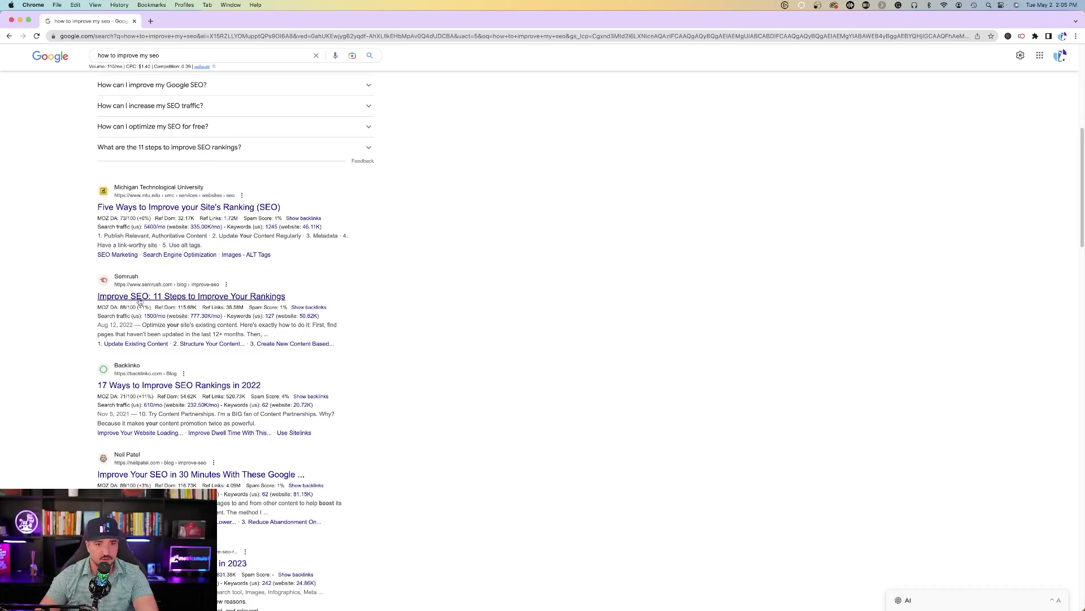
pyautogui.scroll(-6, 213, 310)
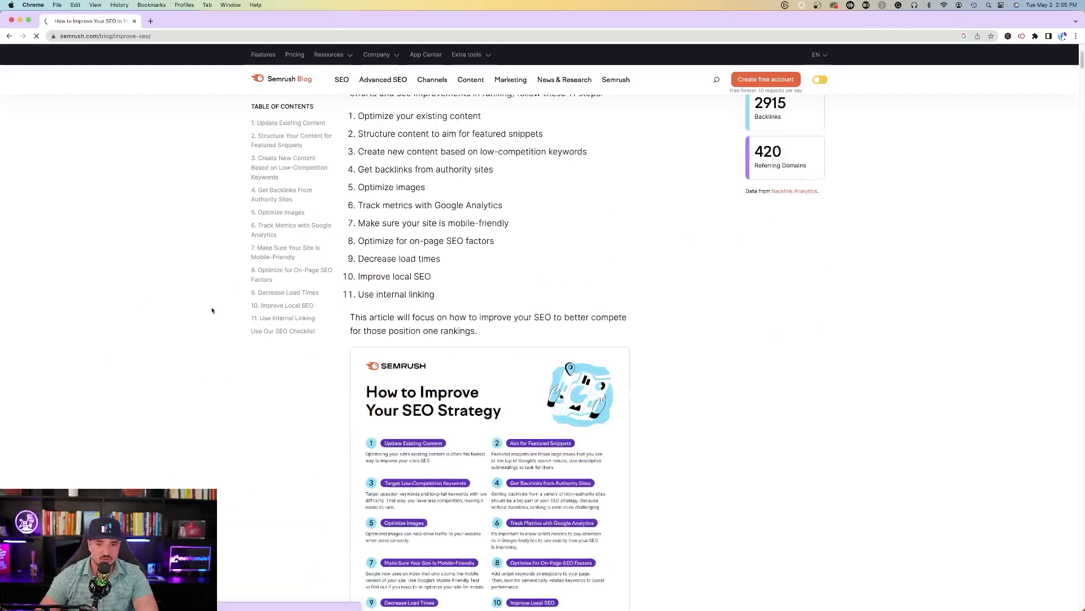
pyautogui.scroll(-2, 205, 250)
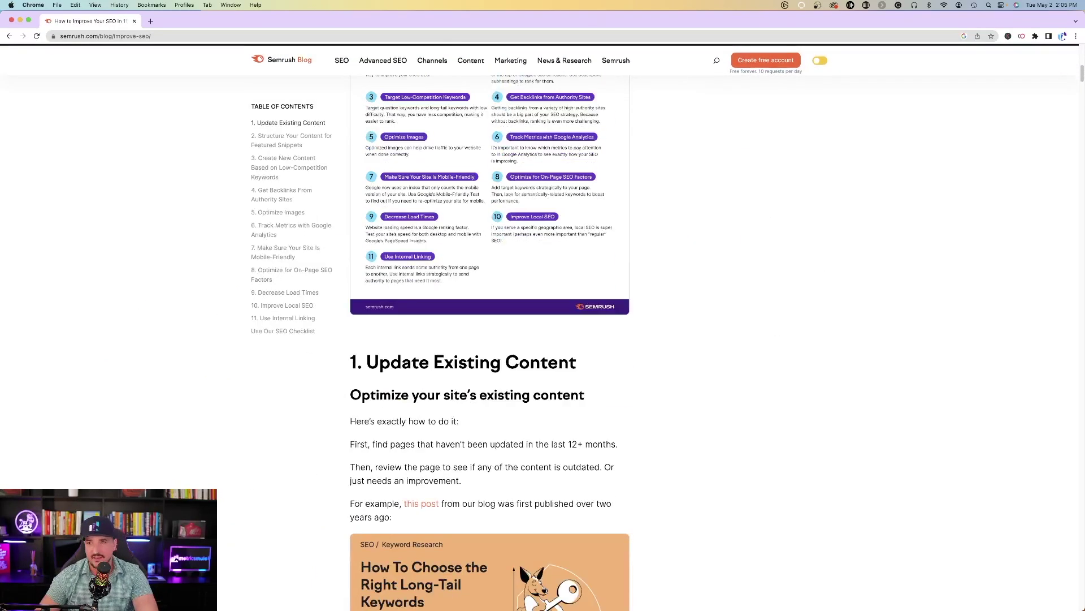
pyautogui.click(1022, 36)
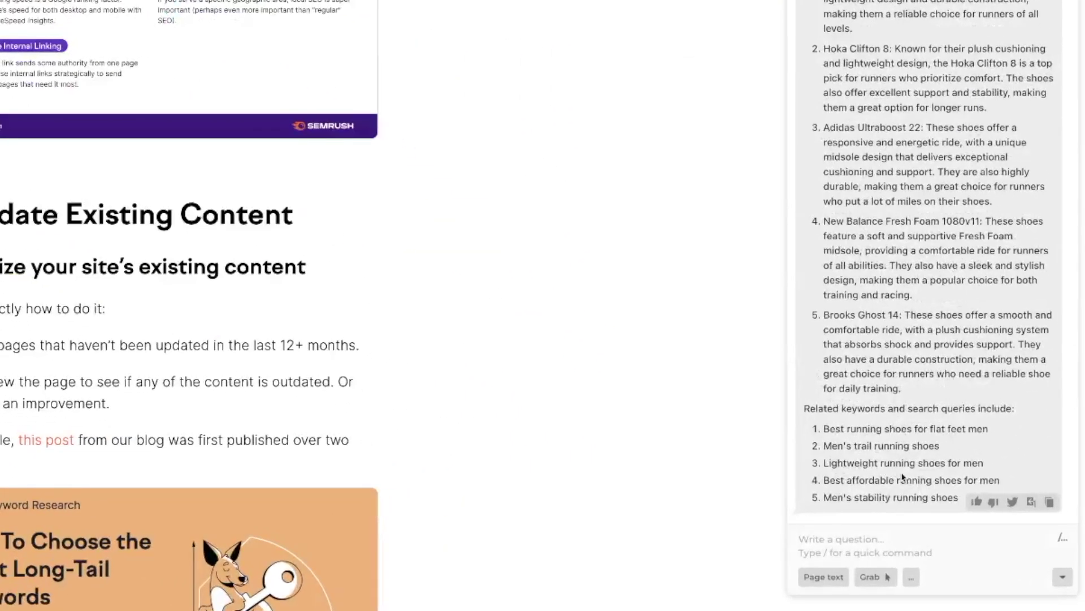
# Summarize the Semrush article with HARPA's Summary command, then go back and reopen HARPA's chat.
pyautogui.write('/s')
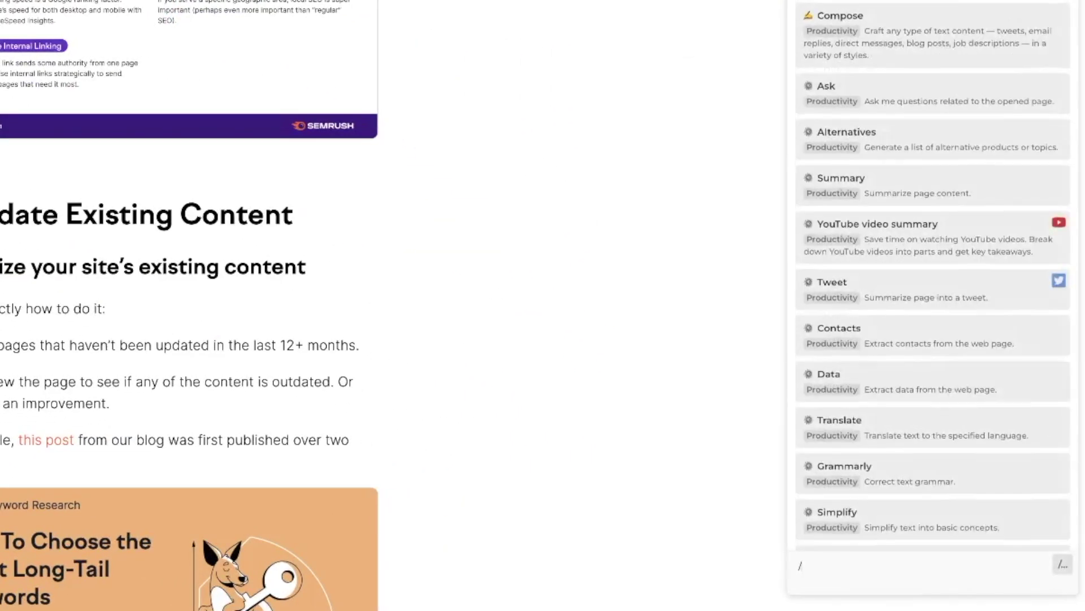
pyautogui.click(915, 187)
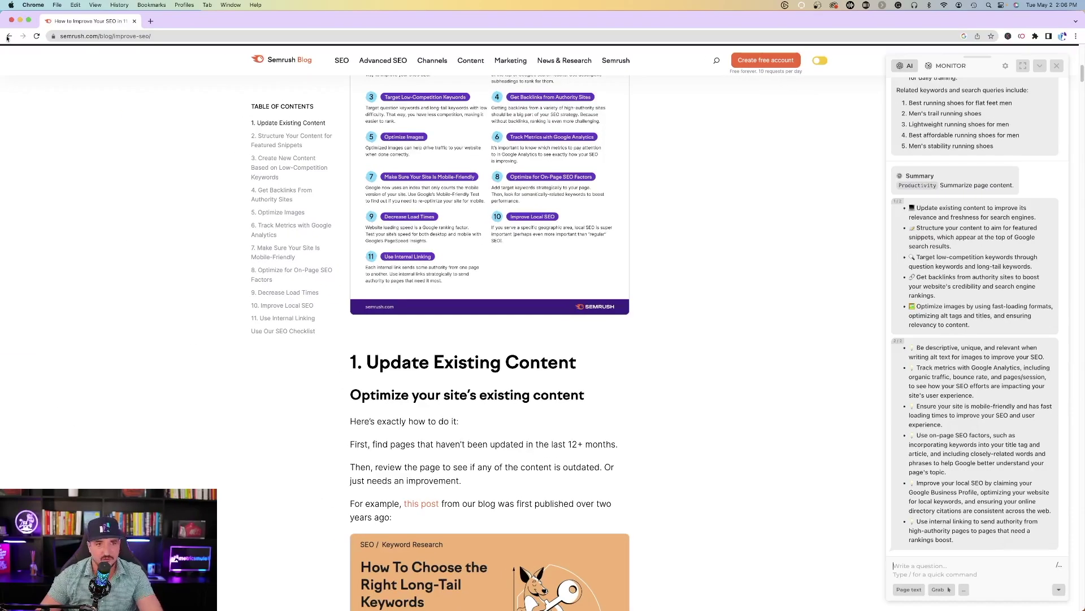
pyautogui.click(9, 36)
pyautogui.click(1023, 36)
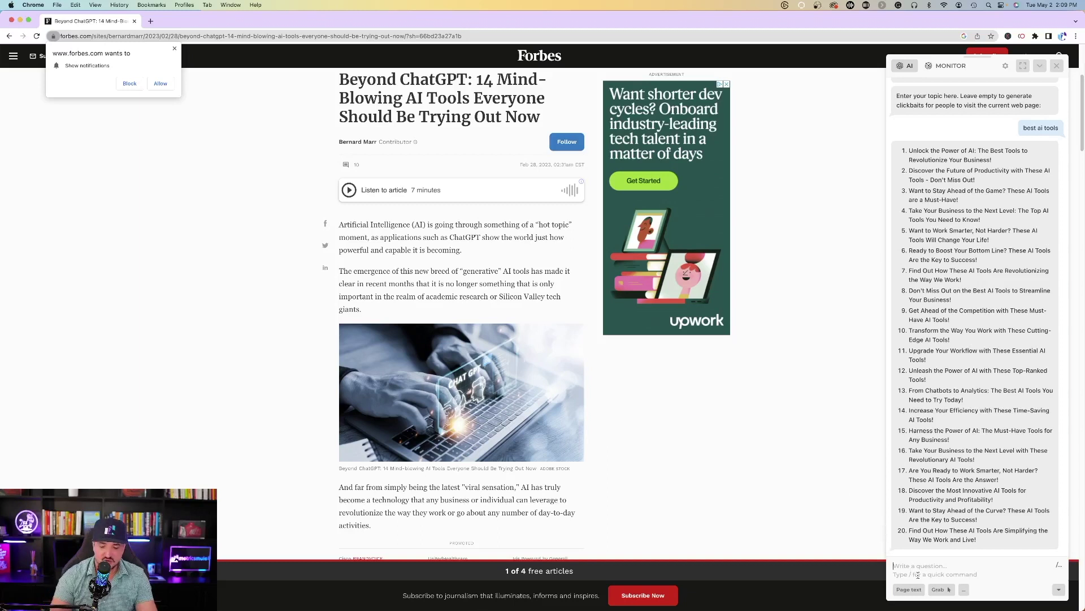
# Summarize the Forbes AI tools article with /summ and block the site's notification request.
pyautogui.write('/summ')
pyautogui.click(966, 115)
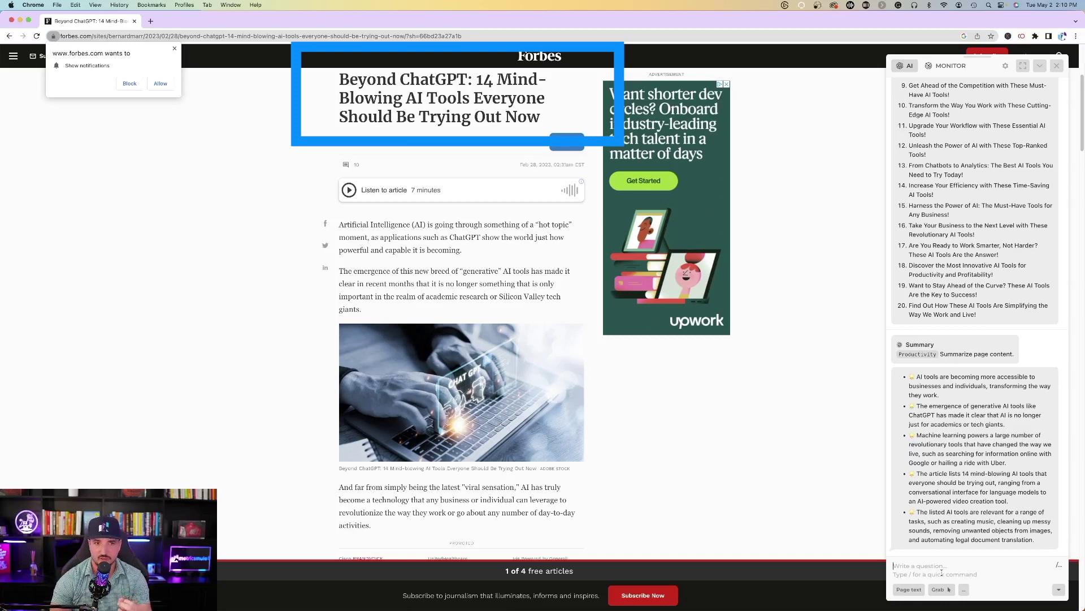
pyautogui.click(130, 83)
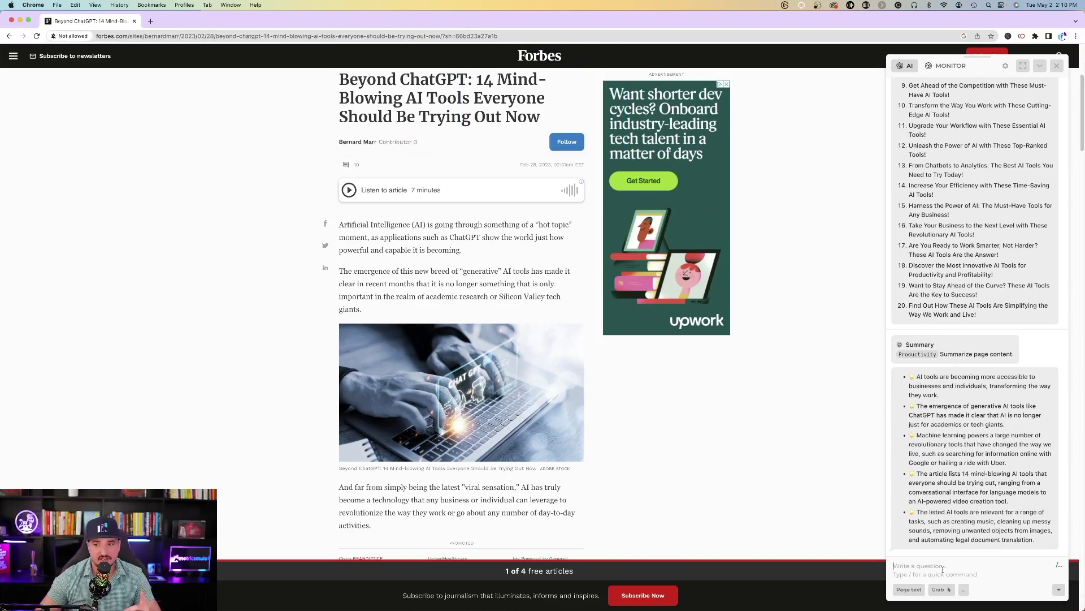
pyautogui.write('/')
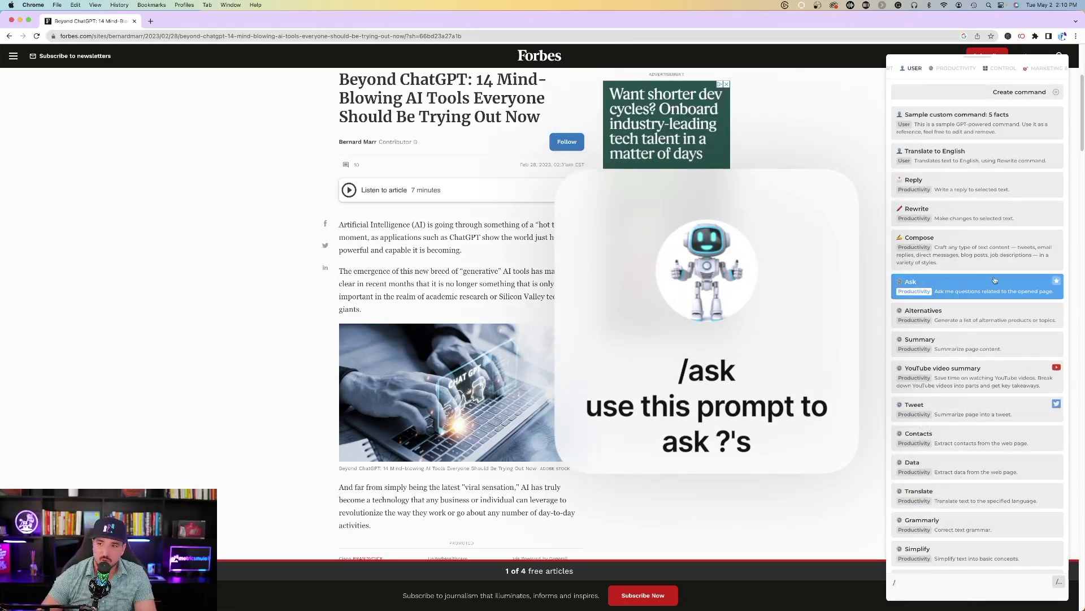
# Use HARPA's Ask command to ask which 14 AI tools the Forbes article lists.
pyautogui.press('Down')
pyautogui.press('Down')
pyautogui.press('Down')
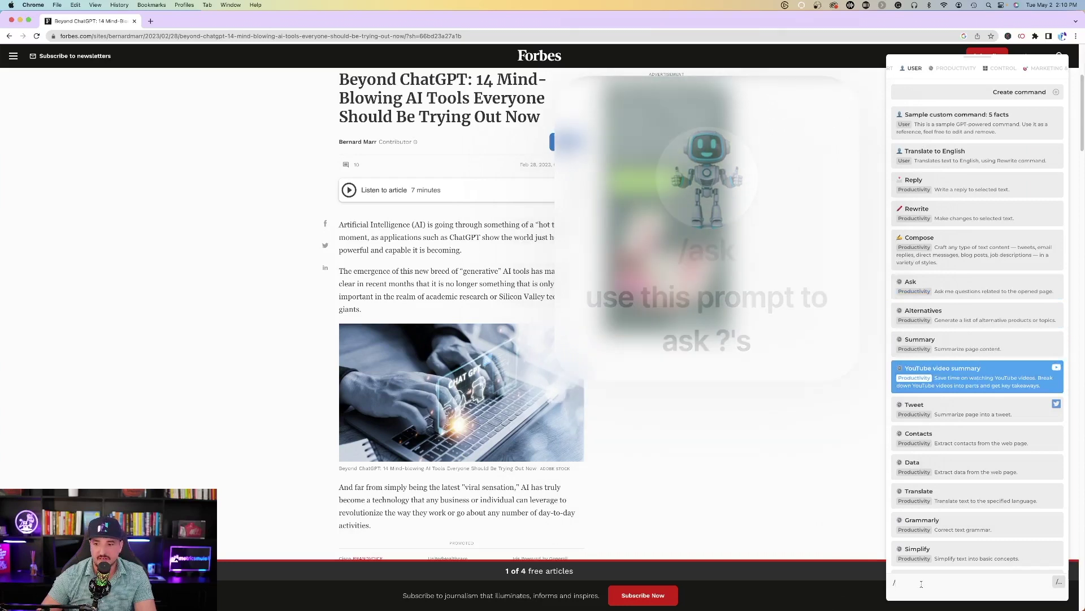
pyautogui.click(930, 285)
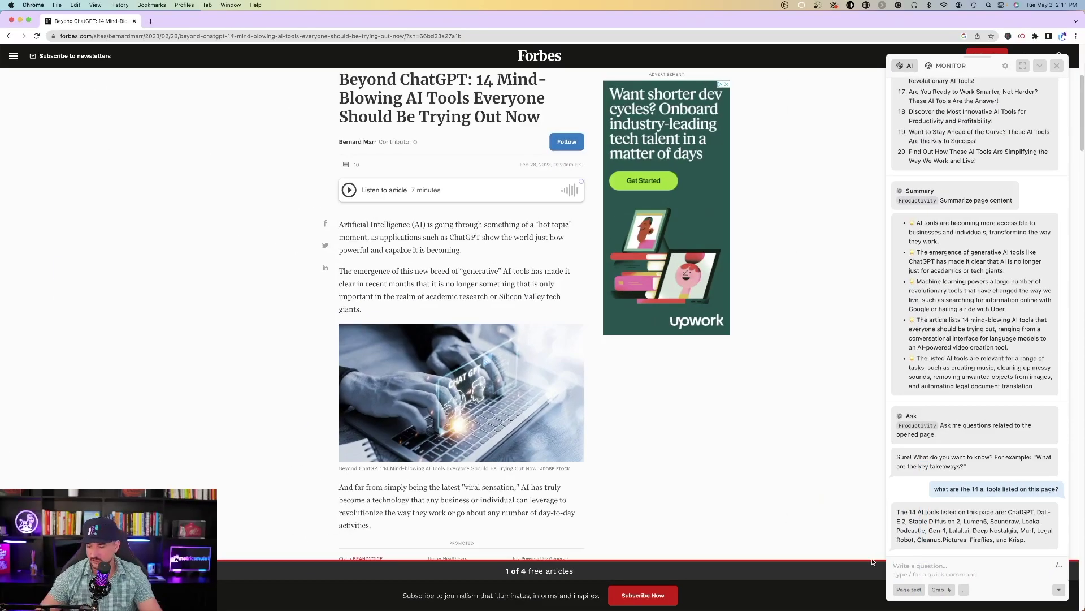
pyautogui.scroll(-10, 169, 349)
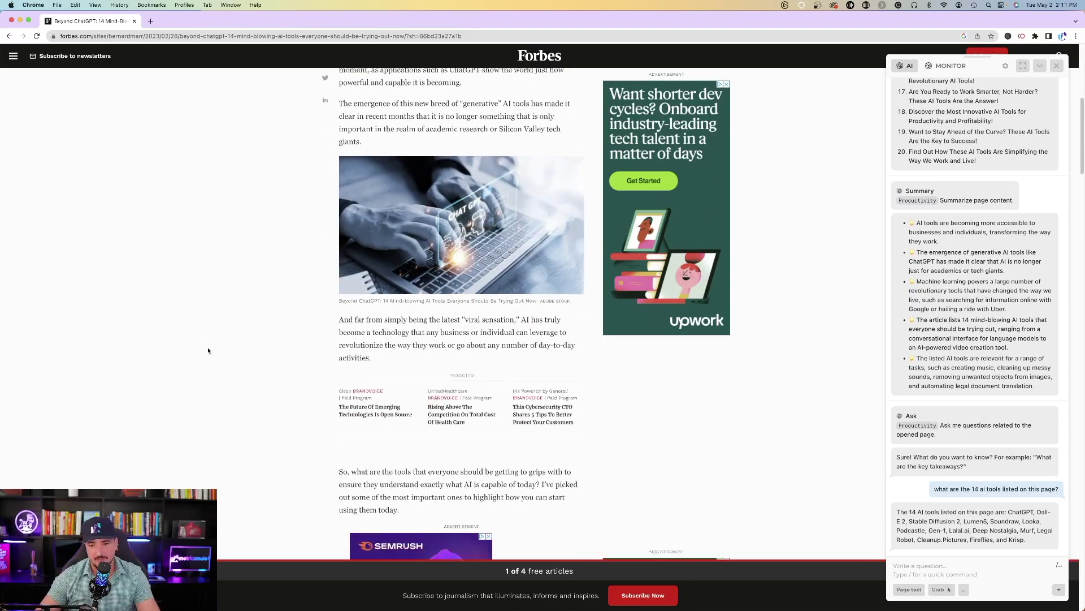
pyautogui.scroll(-10, 222, 351)
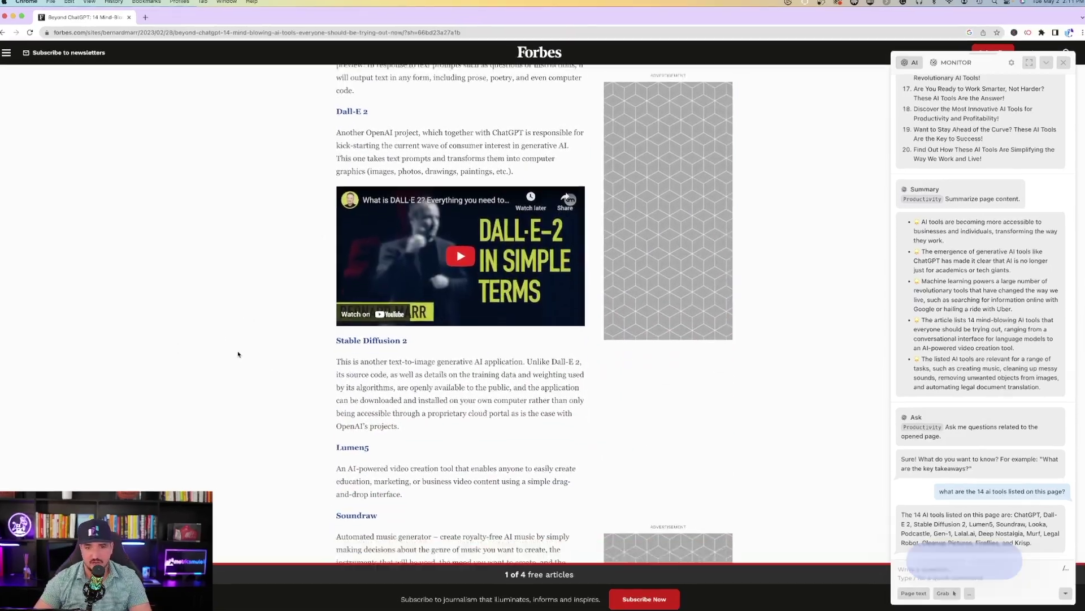
pyautogui.scroll(-10, 238, 354)
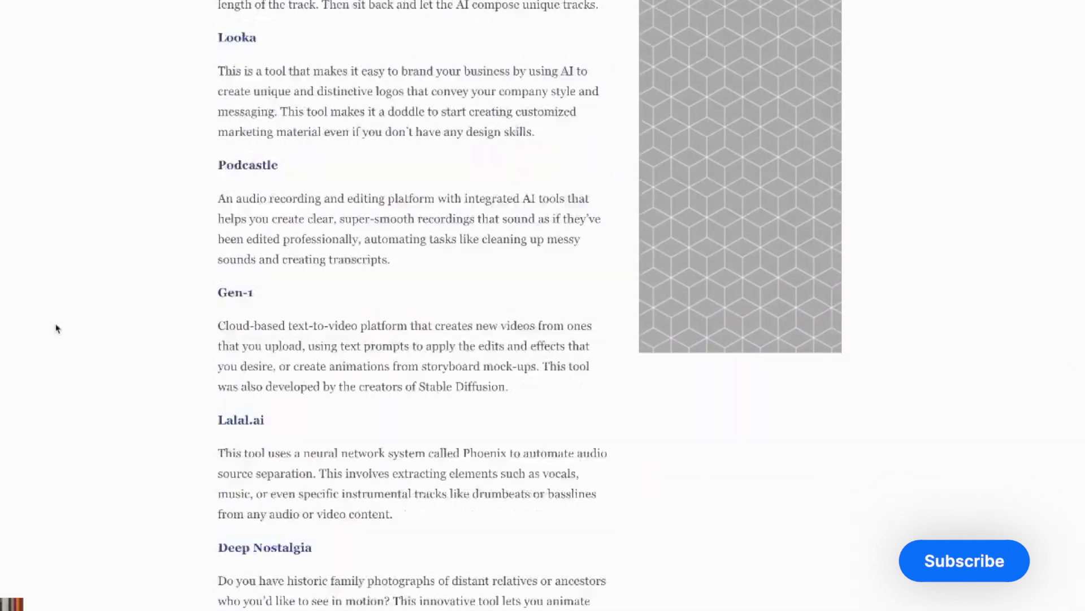
pyautogui.scroll(-10, 57, 328)
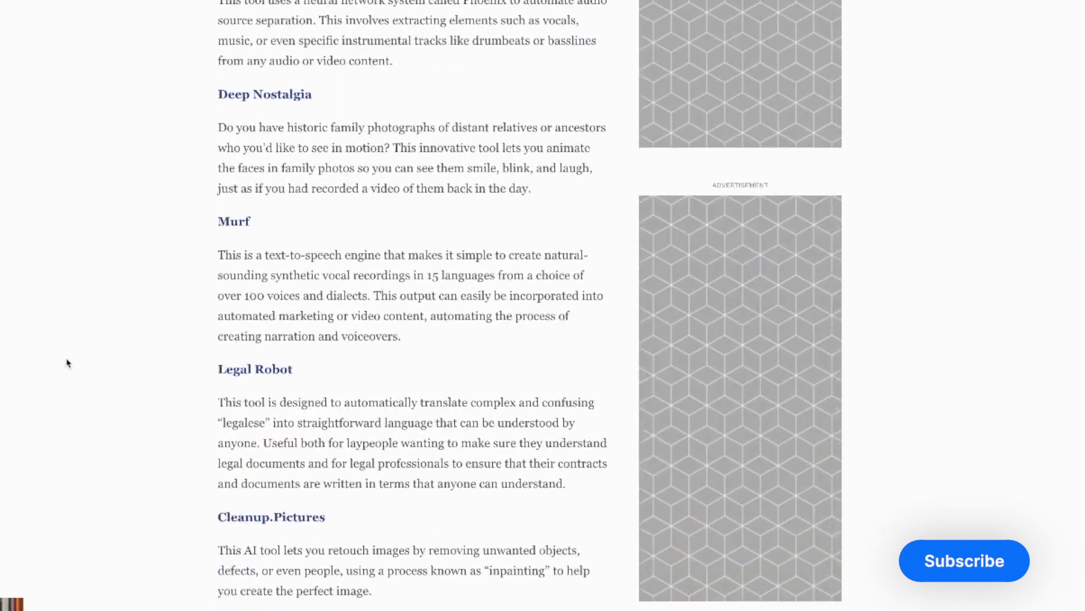
pyautogui.scroll(-3, 56, 373)
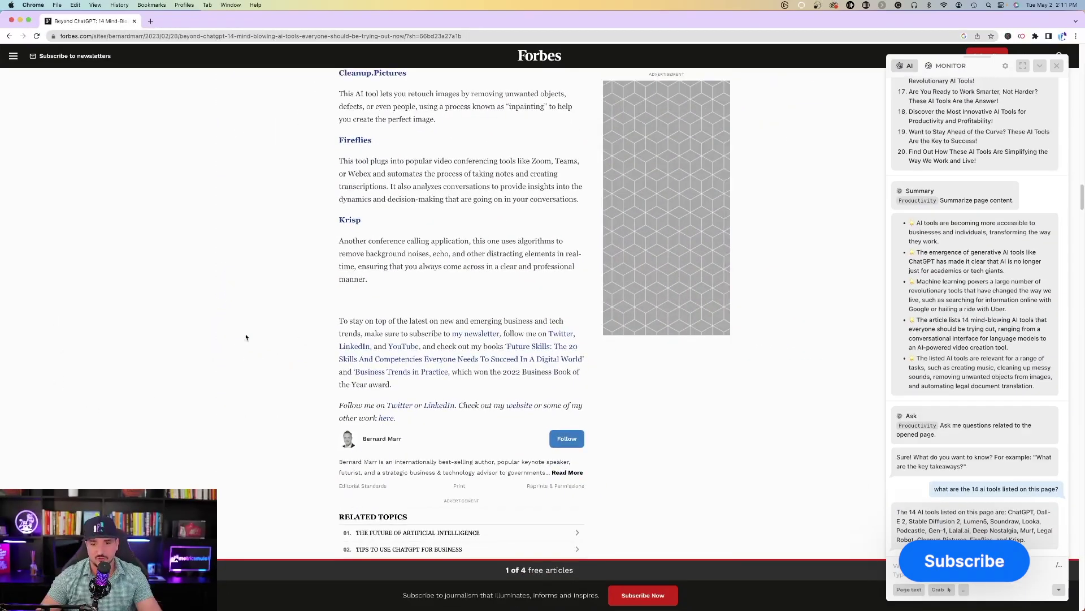
pyautogui.scroll(15, 57, 367)
pyautogui.scroll(20, 237, 327)
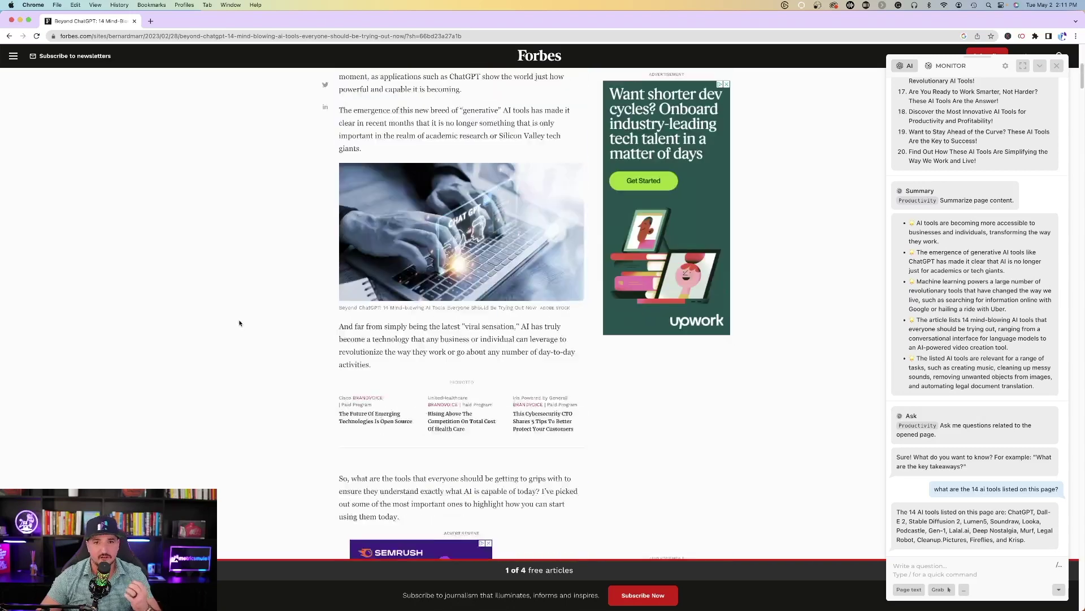
pyautogui.scroll(-1, 243, 321)
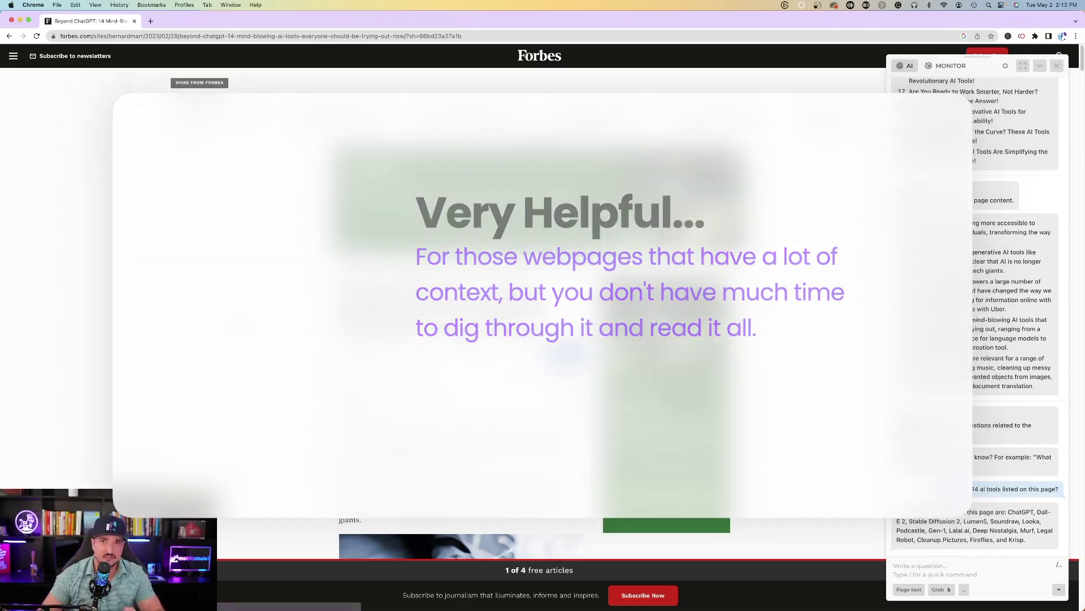
pyautogui.scroll(-10, 157, 397)
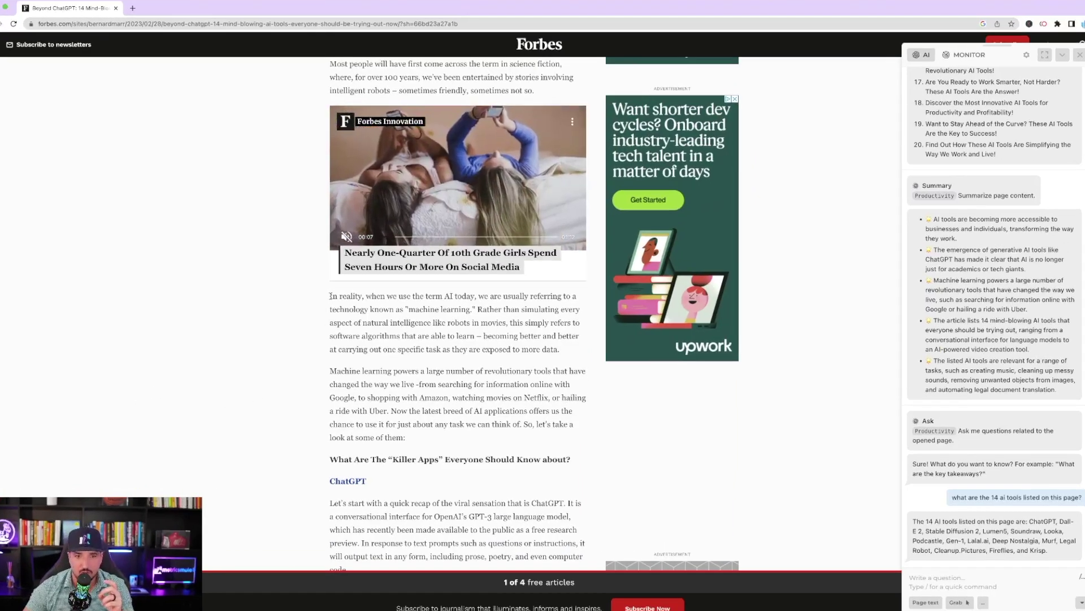
# Select the two machine-learning paragraphs from 'In reality' onward and run HARPA's Rewrite command.
pyautogui.moveTo(338, 295); pyautogui.dragTo(438, 439)
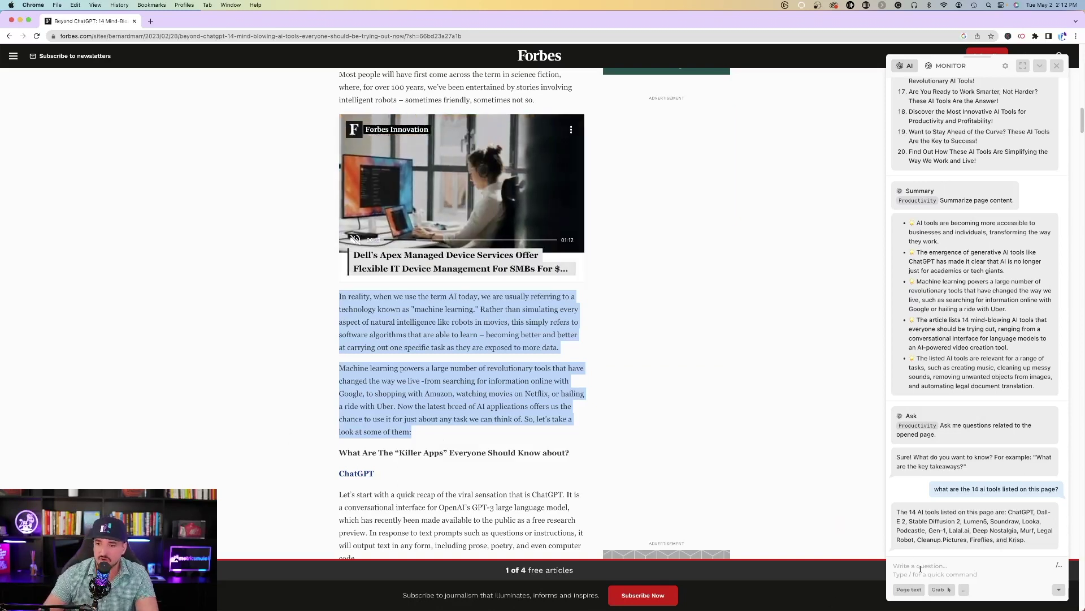
pyautogui.click(902, 572)
pyautogui.write('/')
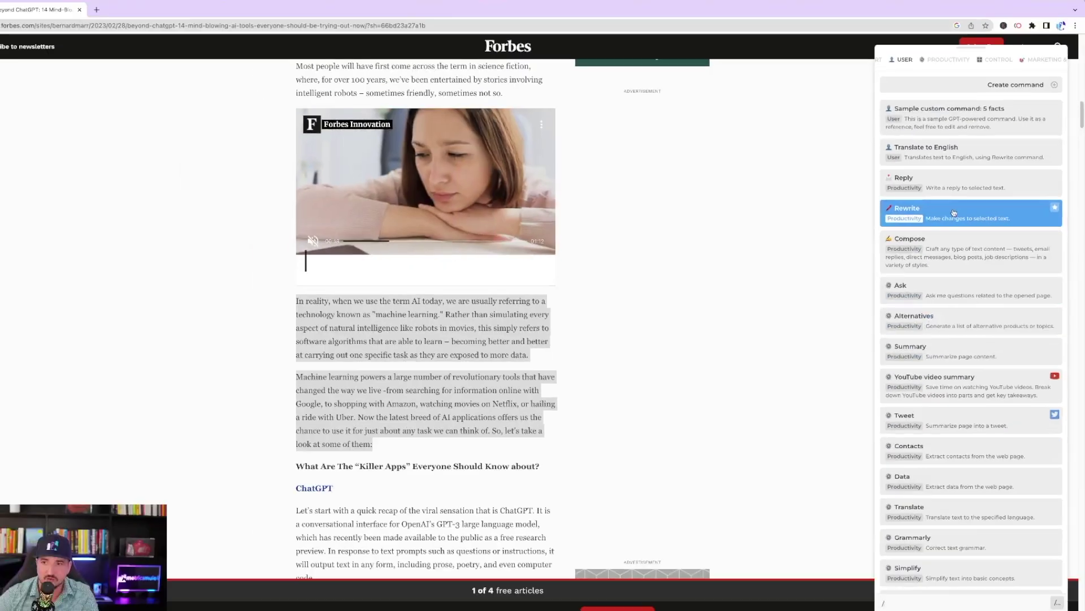
pyautogui.click(742, 203)
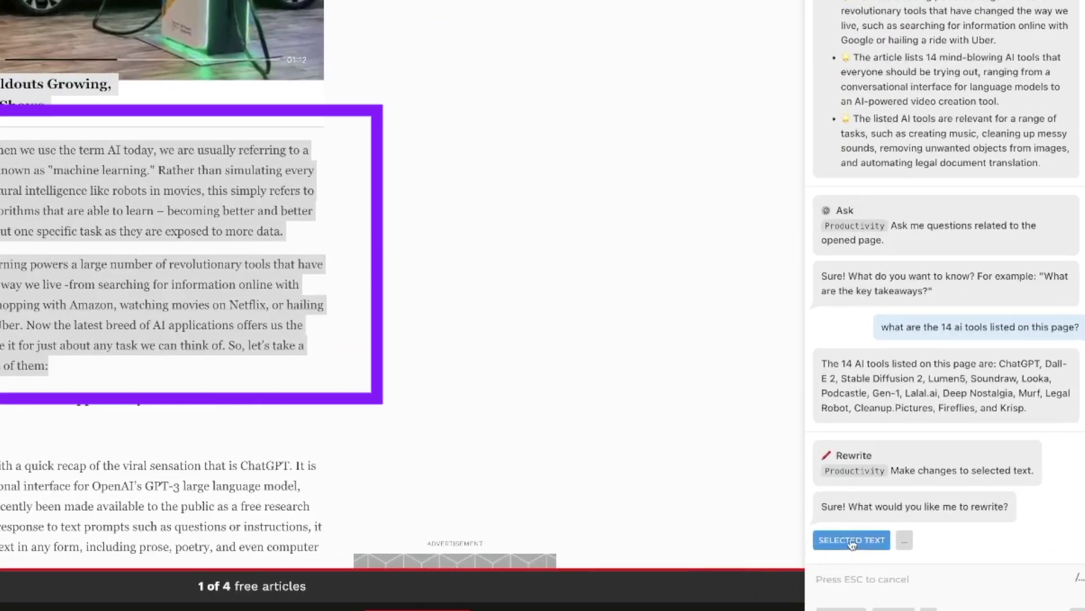
# Rewrite the two selected paragraphs as a longer version using Selected Text and Make Longer.
pyautogui.click(911, 542)
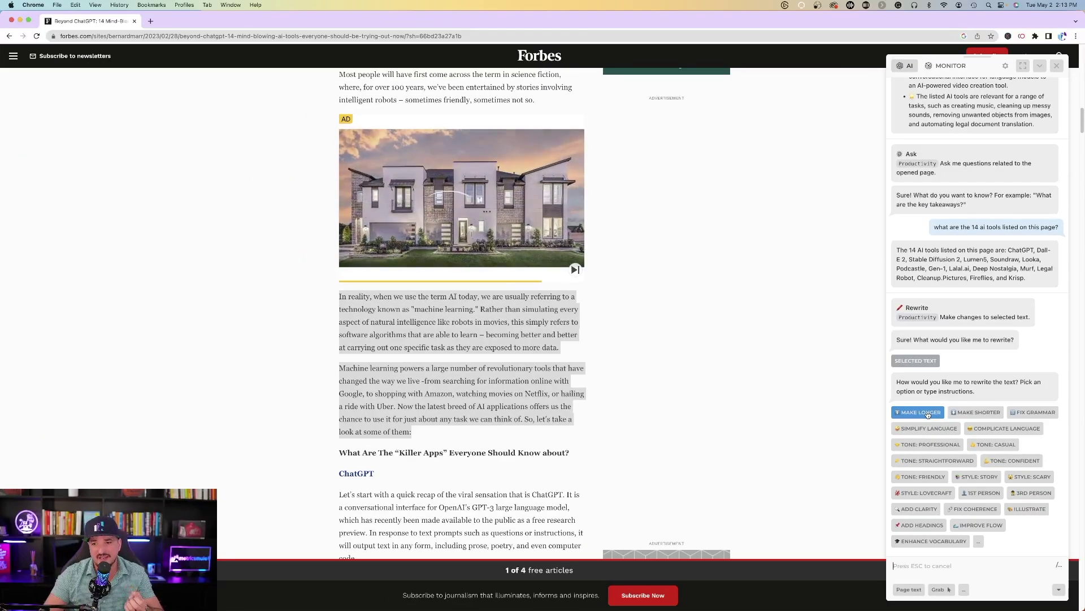
pyautogui.click(928, 414)
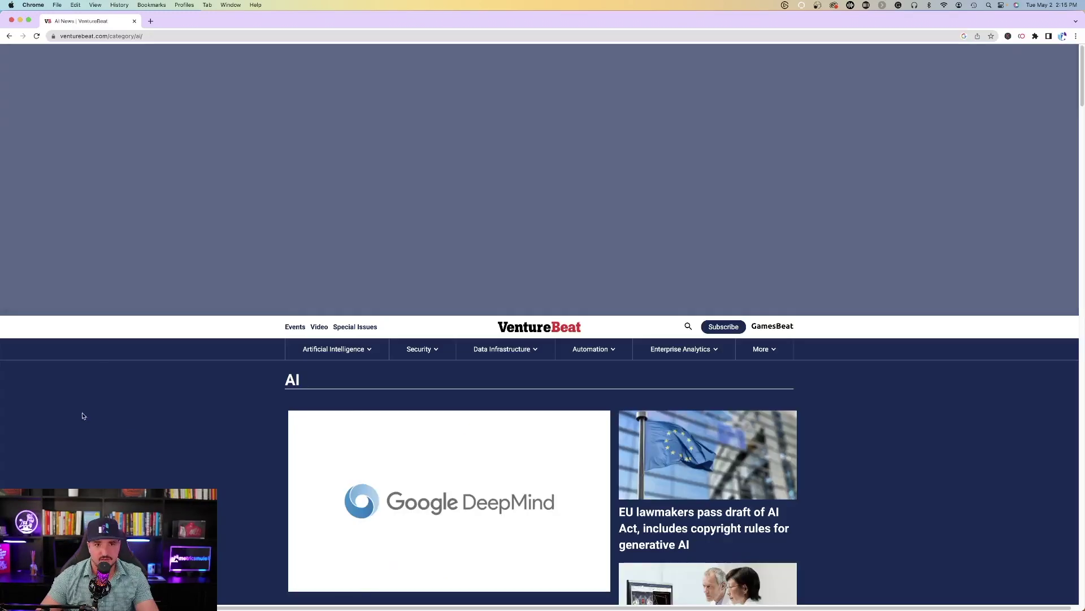
# Open VentureBeat's New Relic Grok article with the HARPA AI sidebar beside it.
pyautogui.scroll(-5, 213, 371)
pyautogui.scroll(-5, 148, 259)
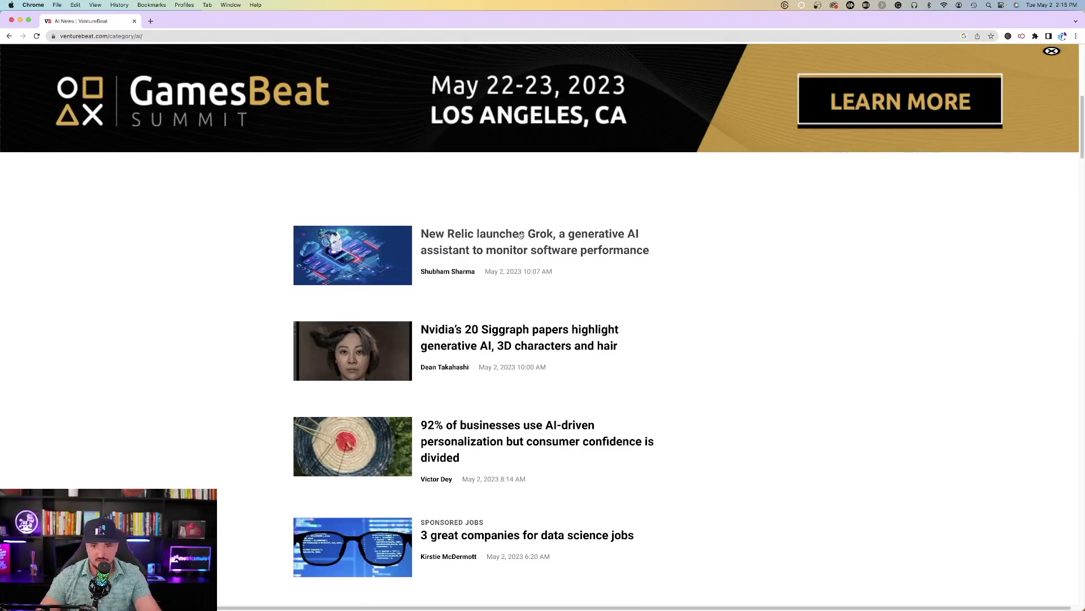
pyautogui.click(531, 169)
pyautogui.scroll(-10, 258, 301)
pyautogui.scroll(-8, 258, 301)
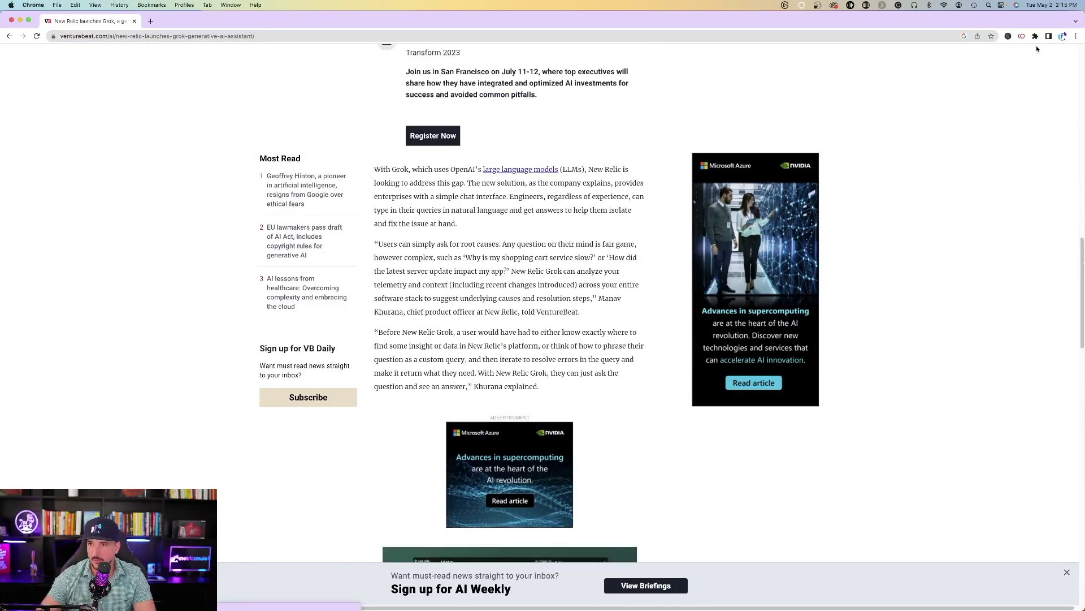
pyautogui.click(1022, 37)
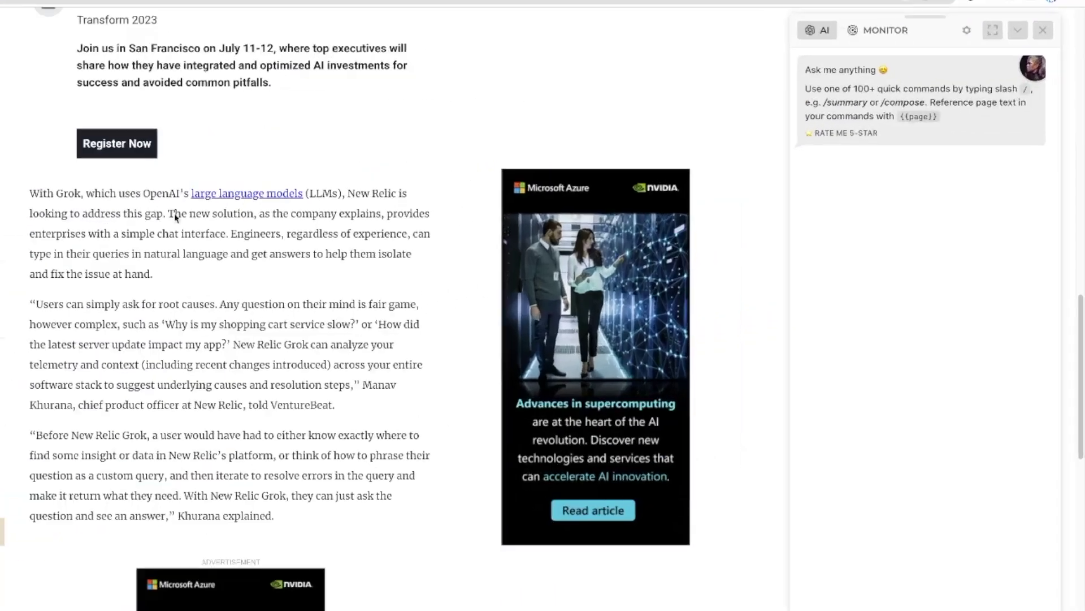
pyautogui.scroll(3, 802, 219)
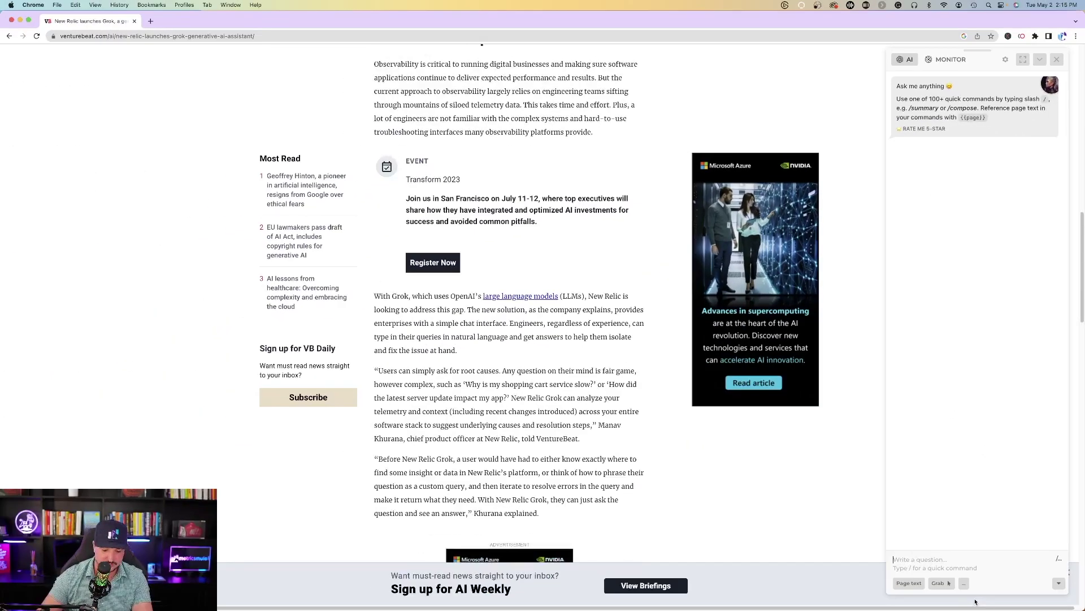
# Run HARPA's Tweet command to summarize the Grok article as a single tweet.
pyautogui.click(955, 57)
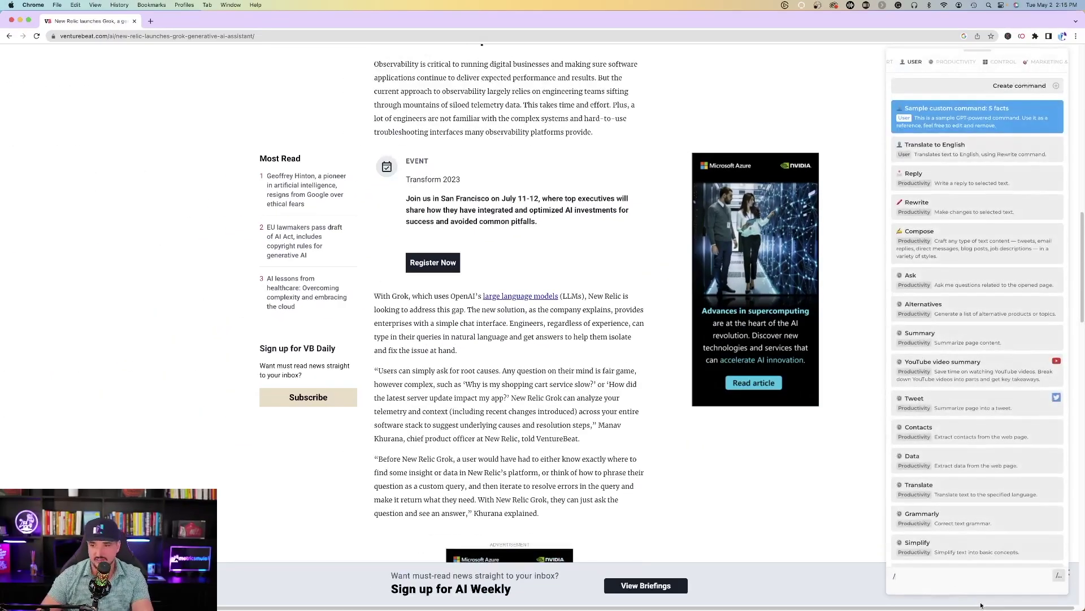
pyautogui.click(905, 169)
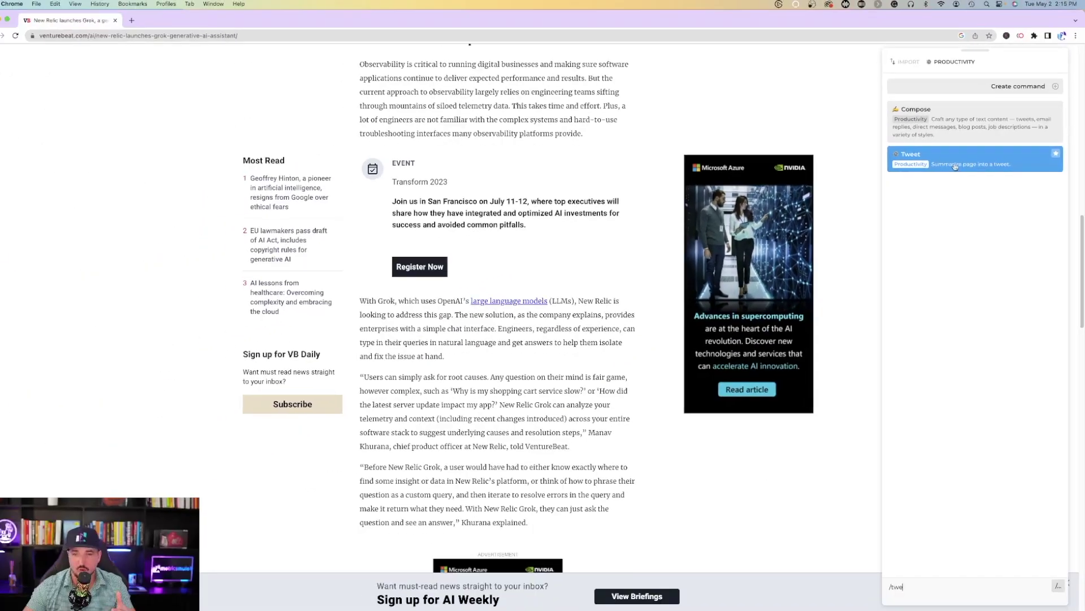
pyautogui.scroll(-5, 288, 499)
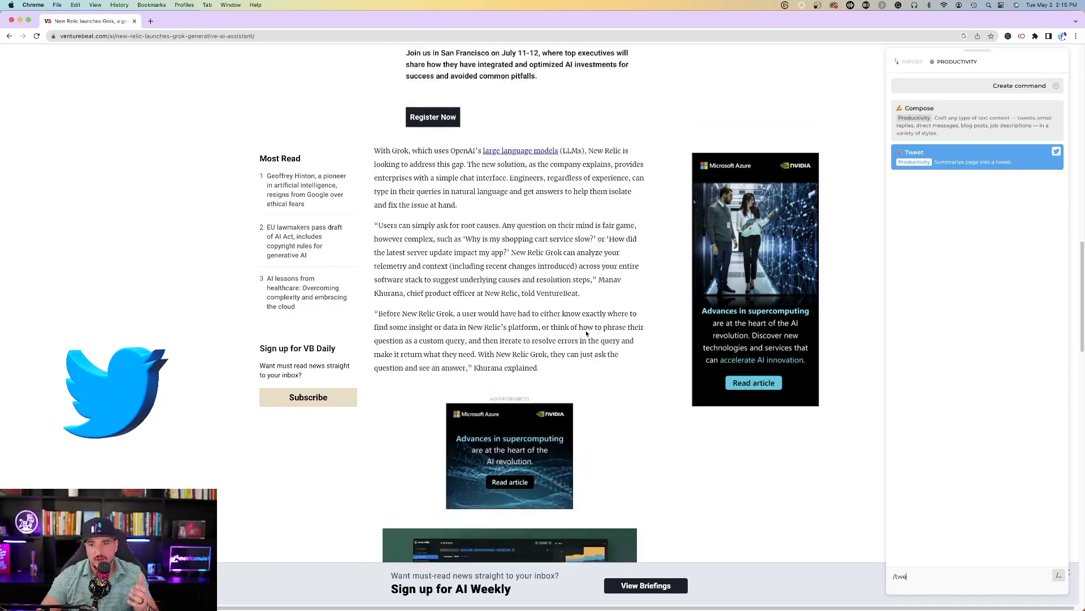
pyautogui.scroll(-10, 588, 325)
pyautogui.scroll(12, 582, 316)
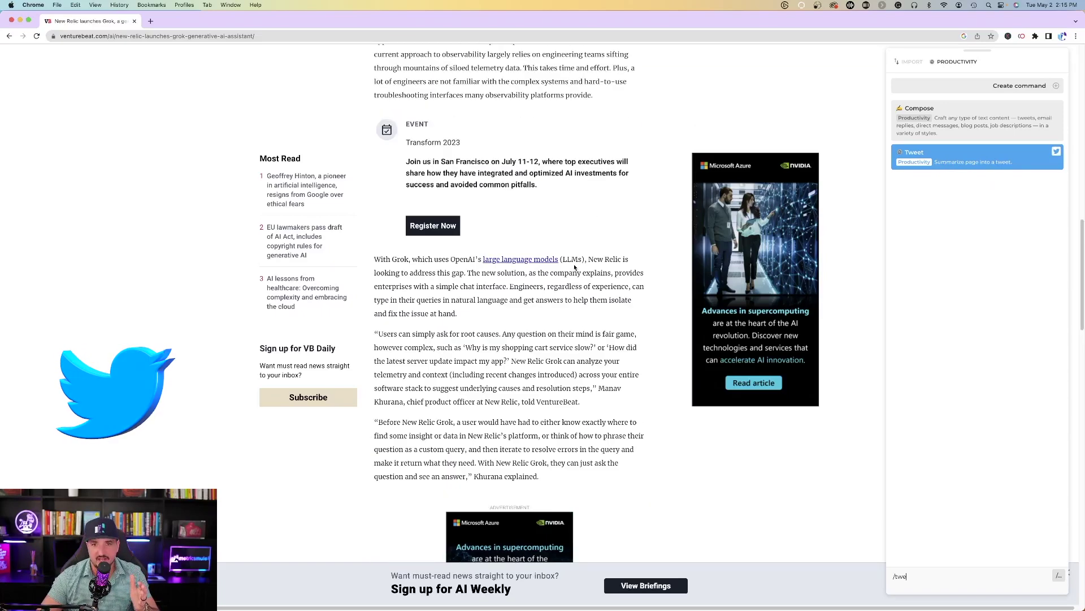
pyautogui.click(974, 160)
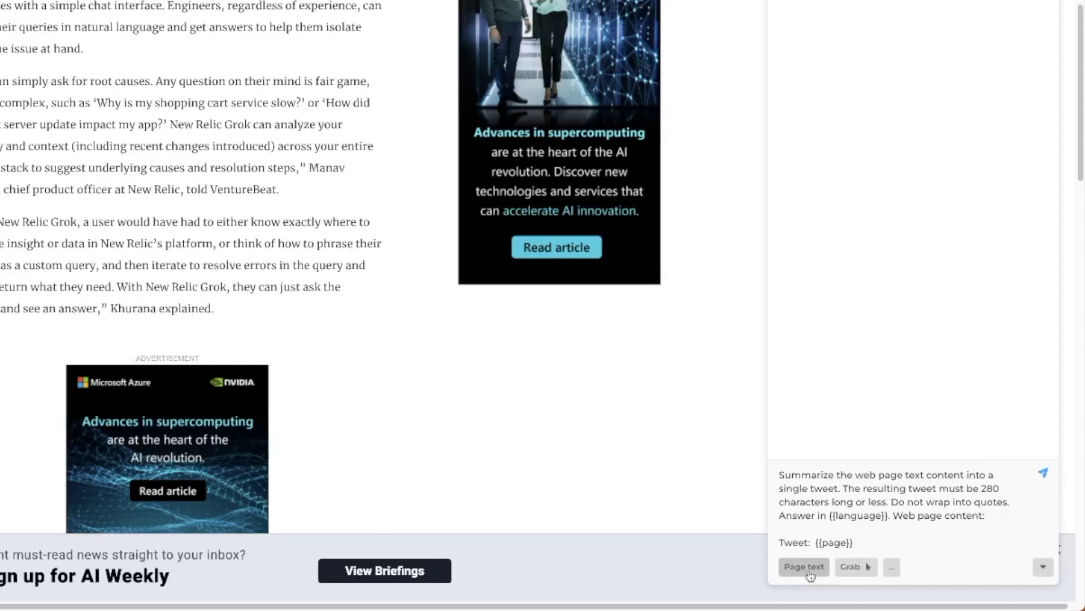
pyautogui.click(810, 575)
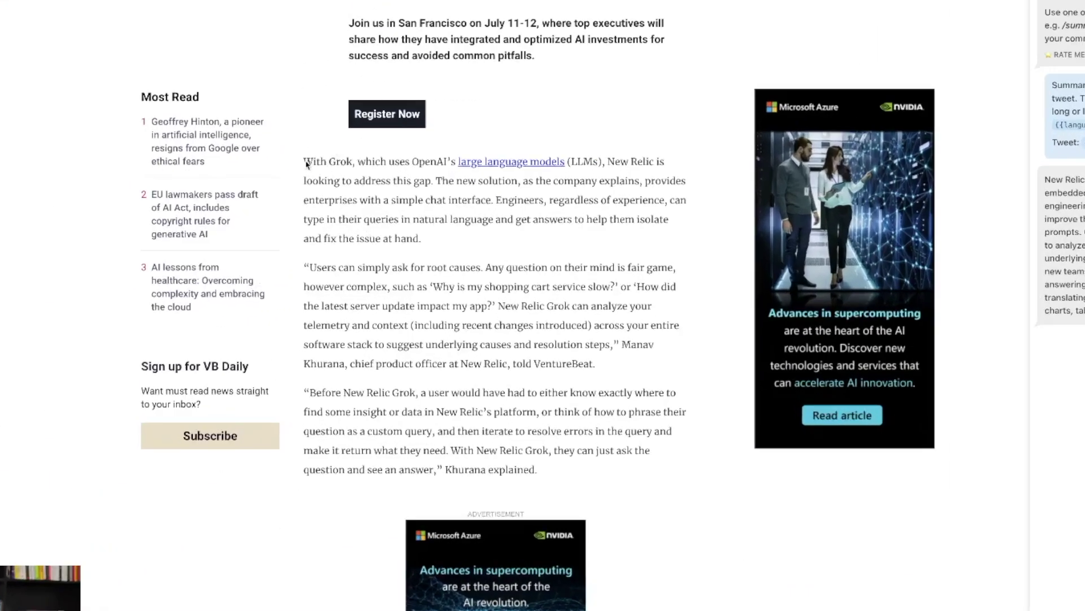
# Select the first Grok paragraph and generate a tweet from it with the /tw Tweet command.
pyautogui.moveTo(376, 205); pyautogui.dragTo(459, 260)
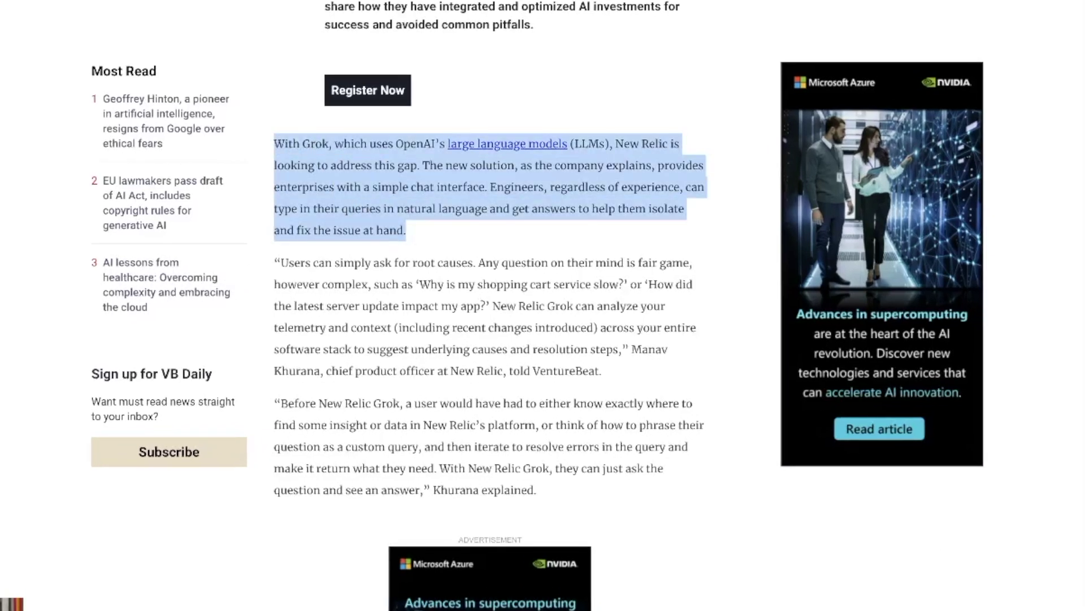
pyautogui.click(921, 575)
pyautogui.write('/tw')
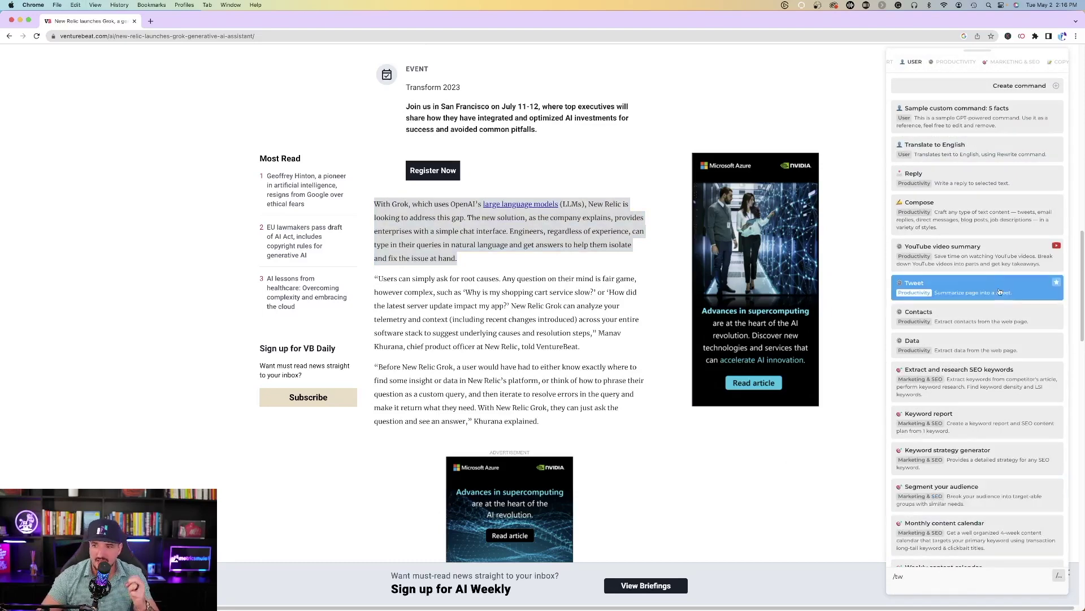
pyautogui.press('Return')
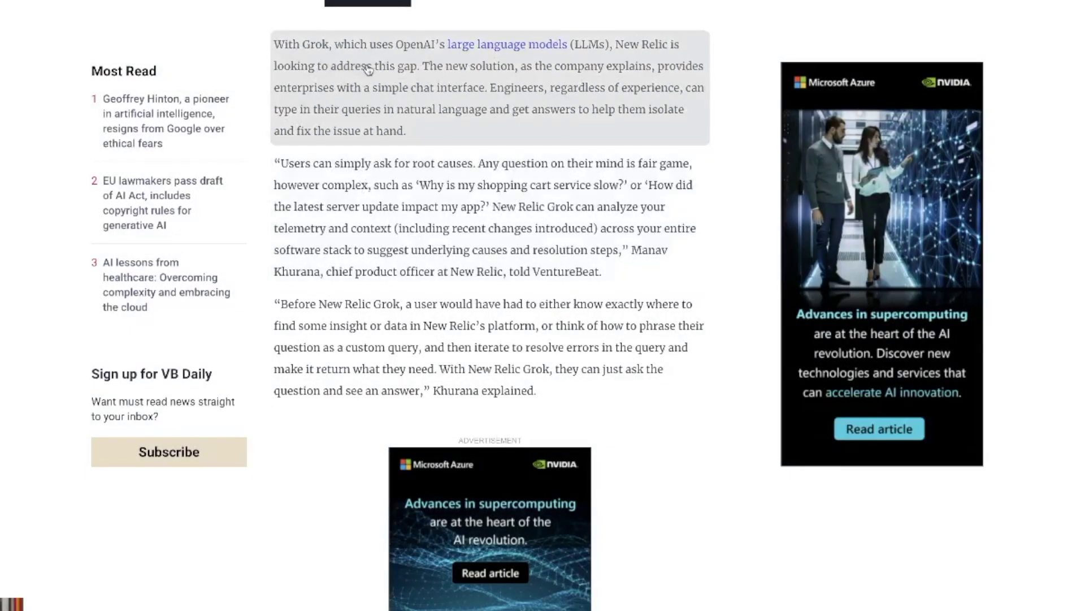
pyautogui.click(358, 66)
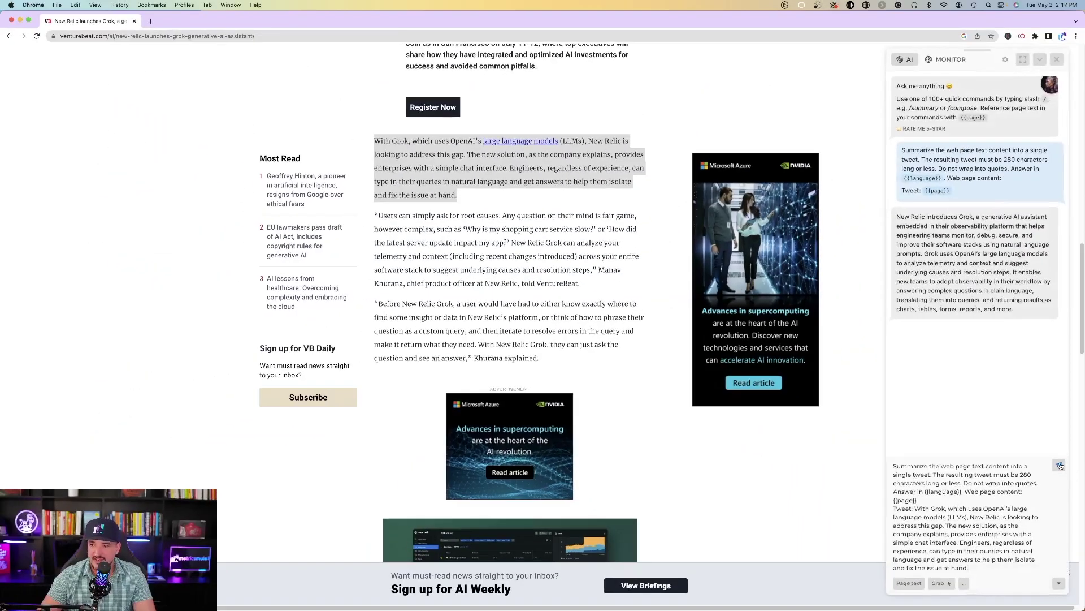
pyautogui.click(1060, 466)
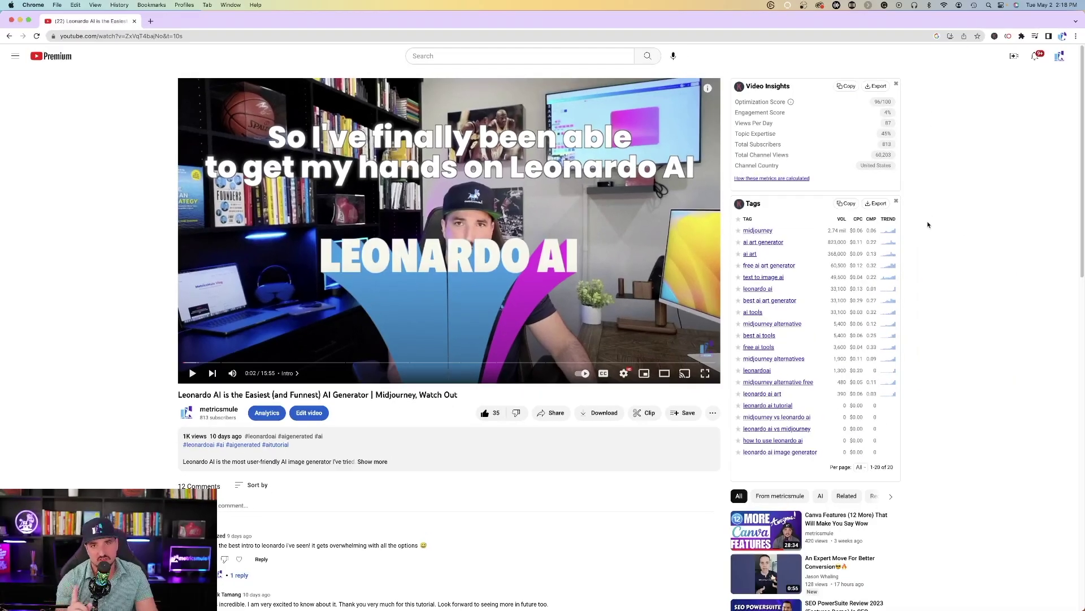
# Summarize the Leonardo AI video's key takeaways with HARPA's YouTube video summary command.
pyautogui.press('super+m')
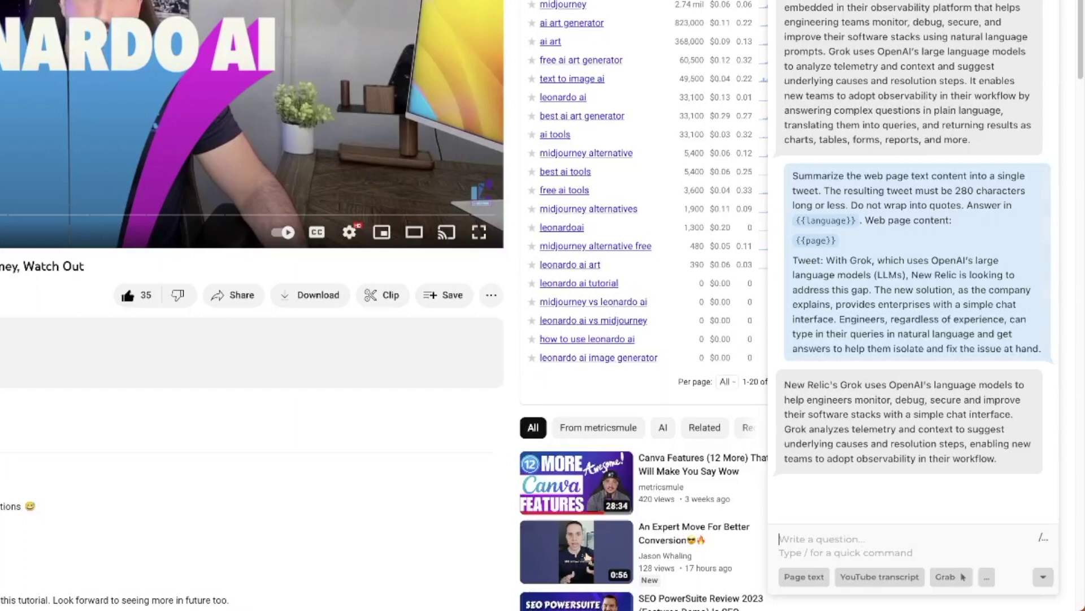
pyautogui.write('/')
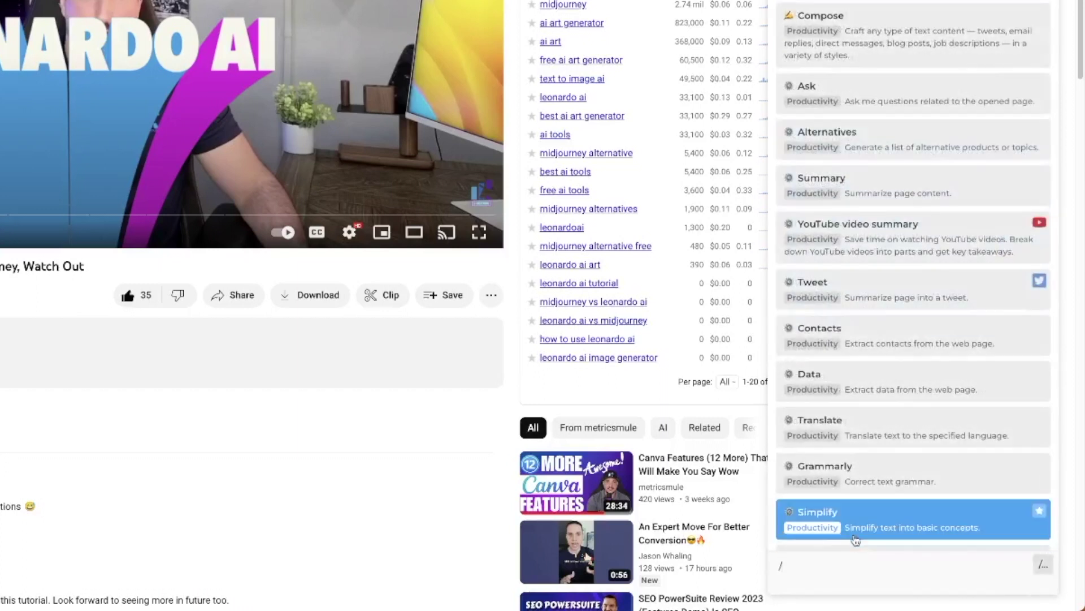
pyautogui.scroll(-3, 857, 540)
pyautogui.write('y')
pyautogui.scroll(5, 856, 540)
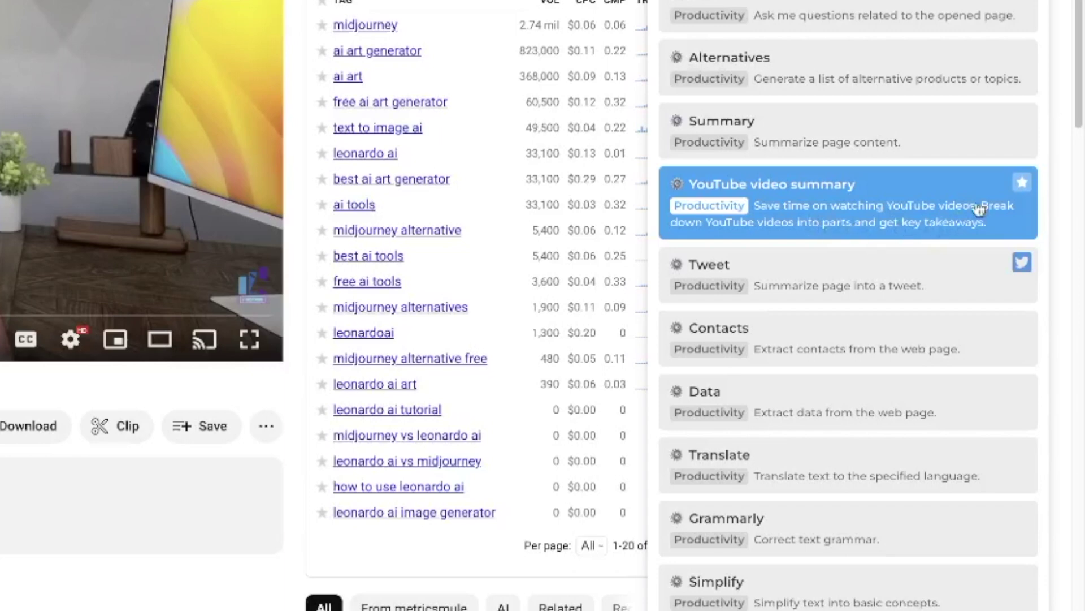
pyautogui.click(890, 210)
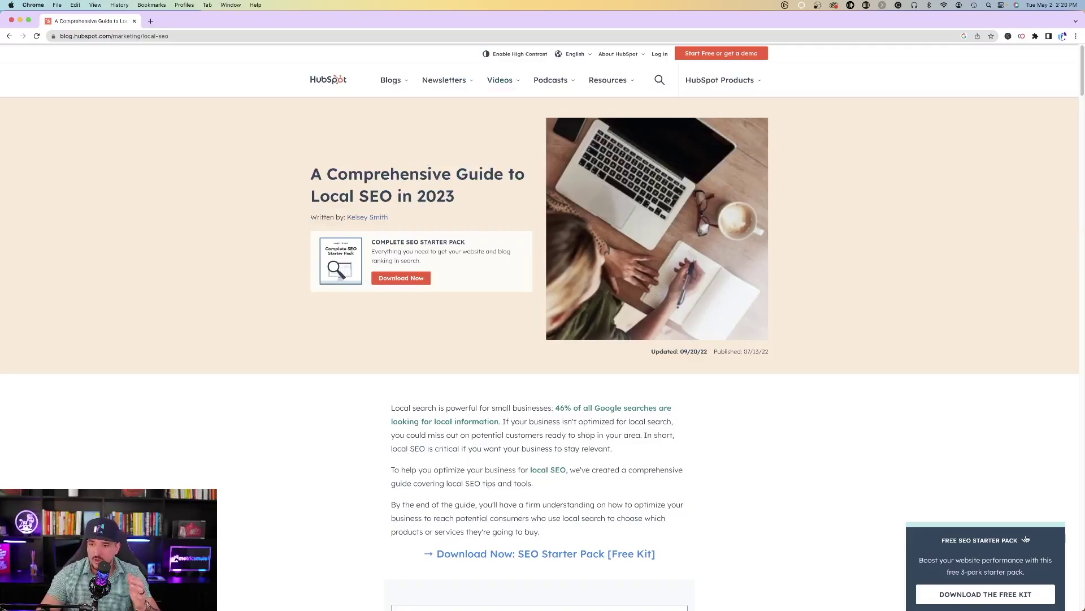
# Collapse the Free SEO Starter Pack popup, close the subscribe modal, and bring up HARPA's sidebar.
pyautogui.click(1026, 538)
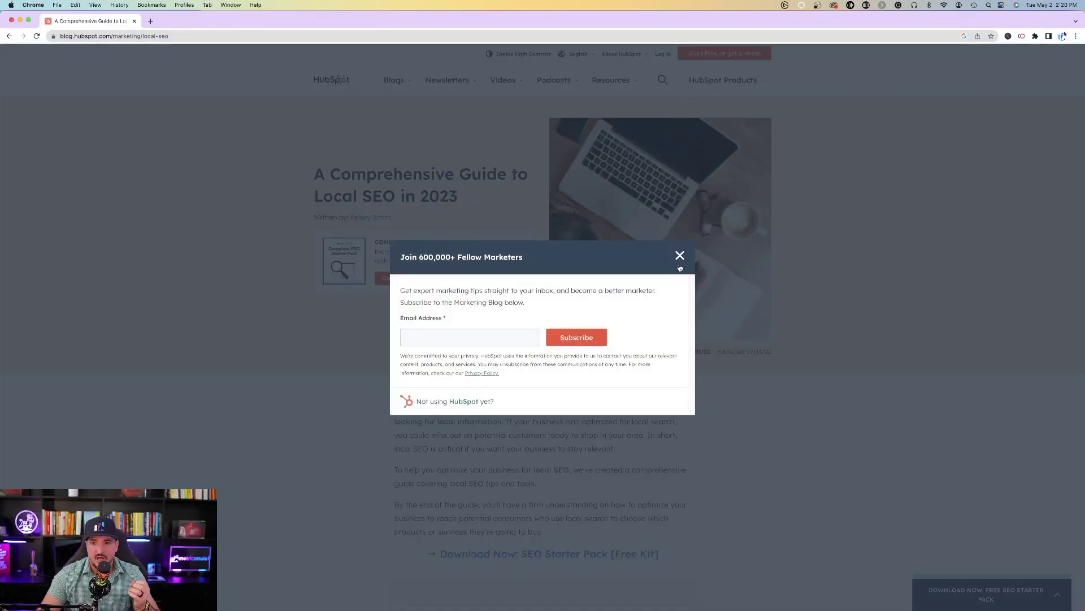
pyautogui.click(680, 256)
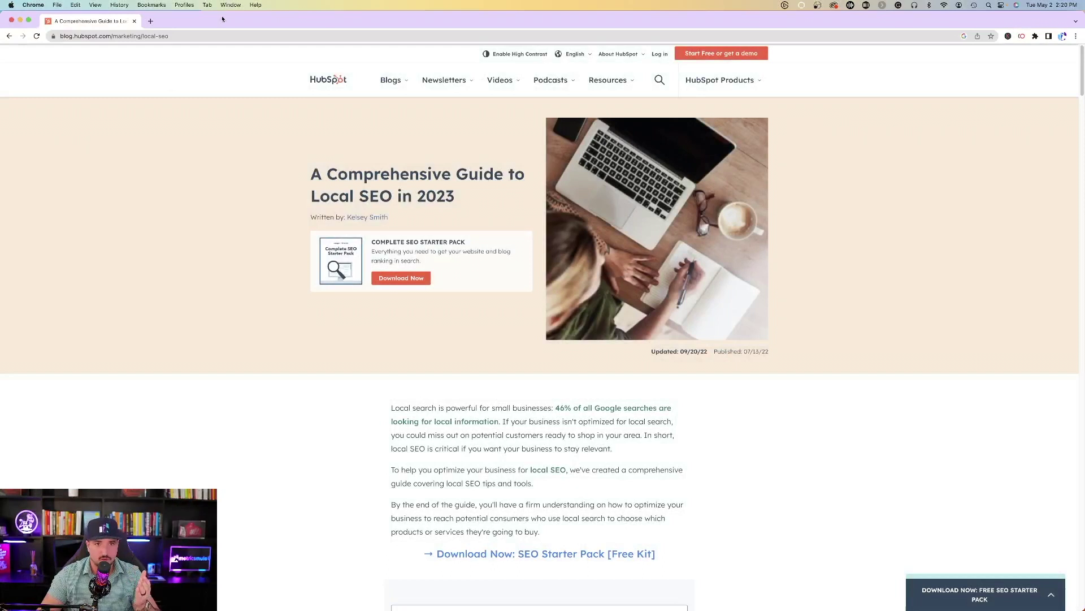
pyautogui.click(1022, 36)
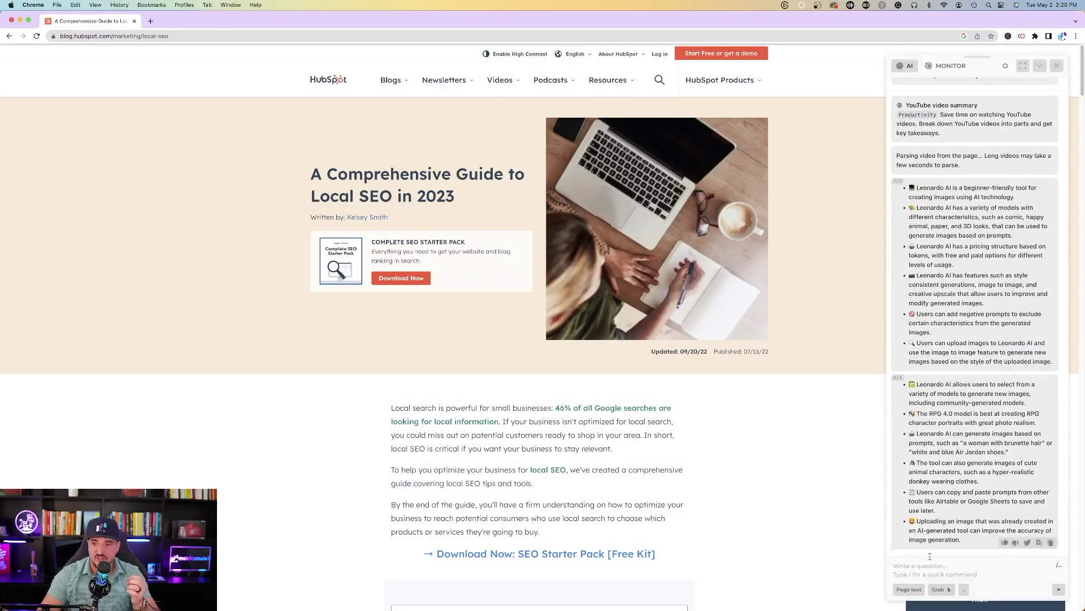
# Run the /seo SEO Audit on the HubSpot local SEO guide, leaving the content field blank.
pyautogui.write('/')
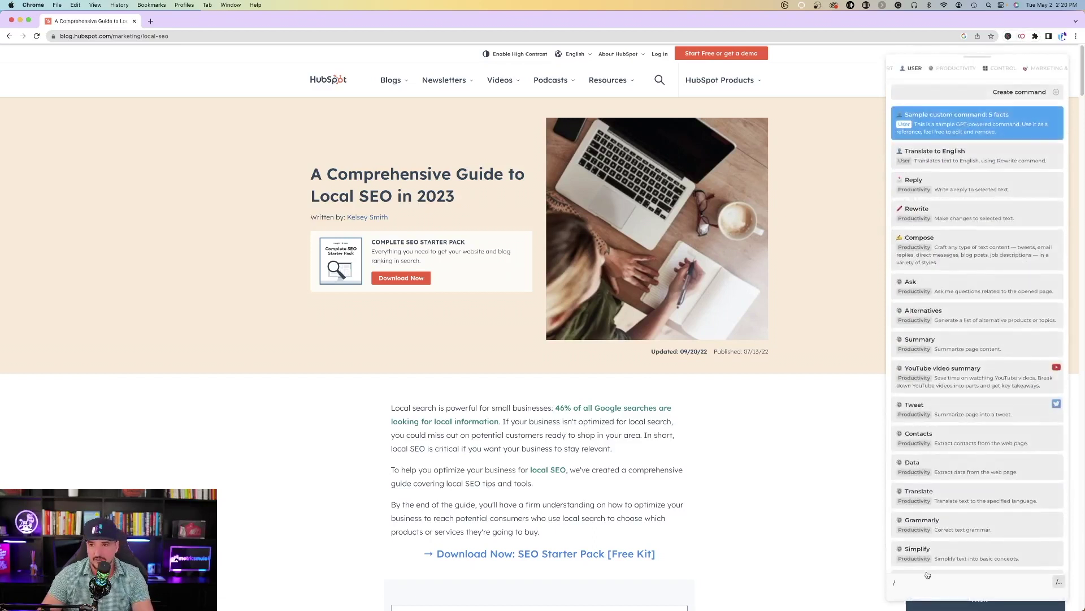
pyautogui.write('se')
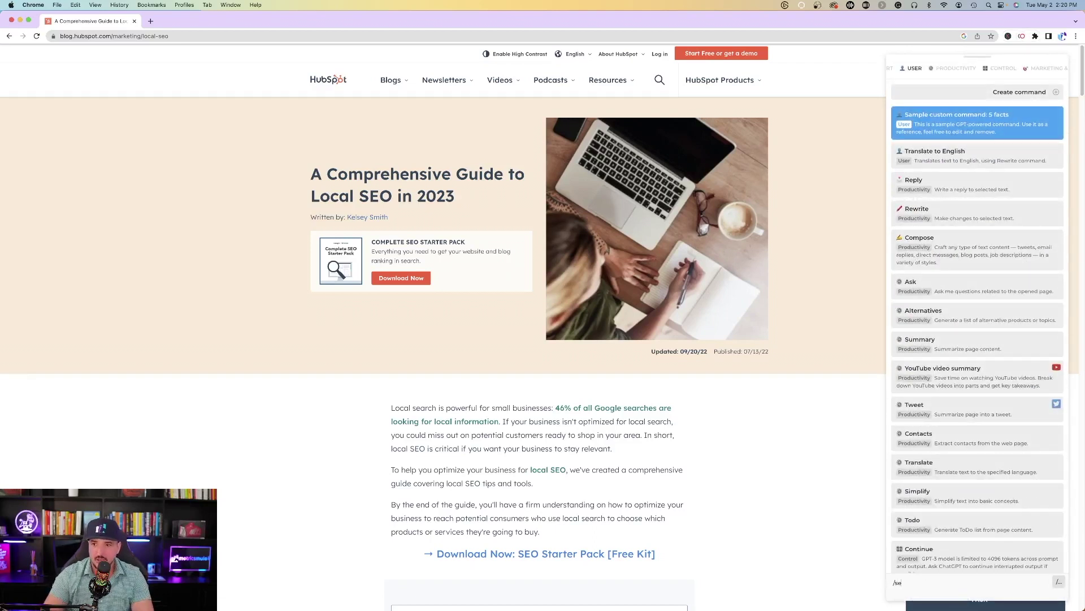
pyautogui.write('o')
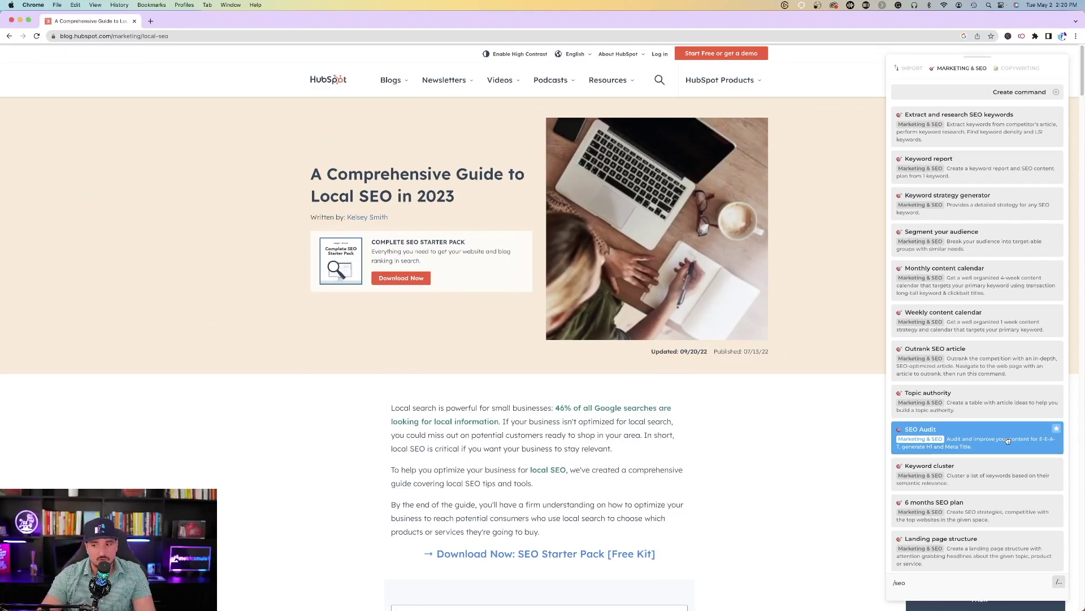
pyautogui.click(1008, 441)
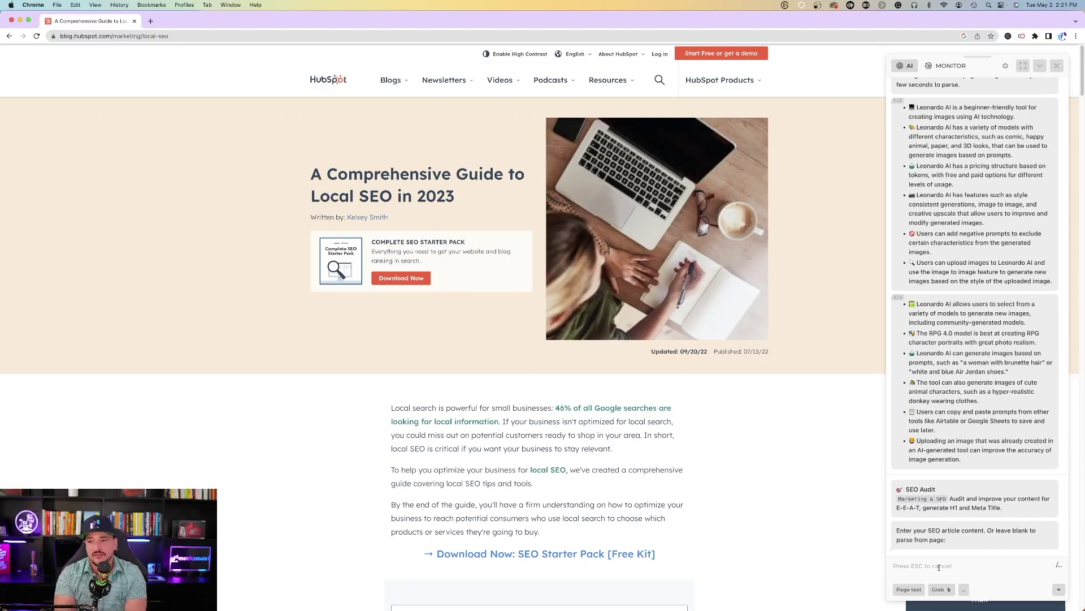
pyautogui.press('Return')
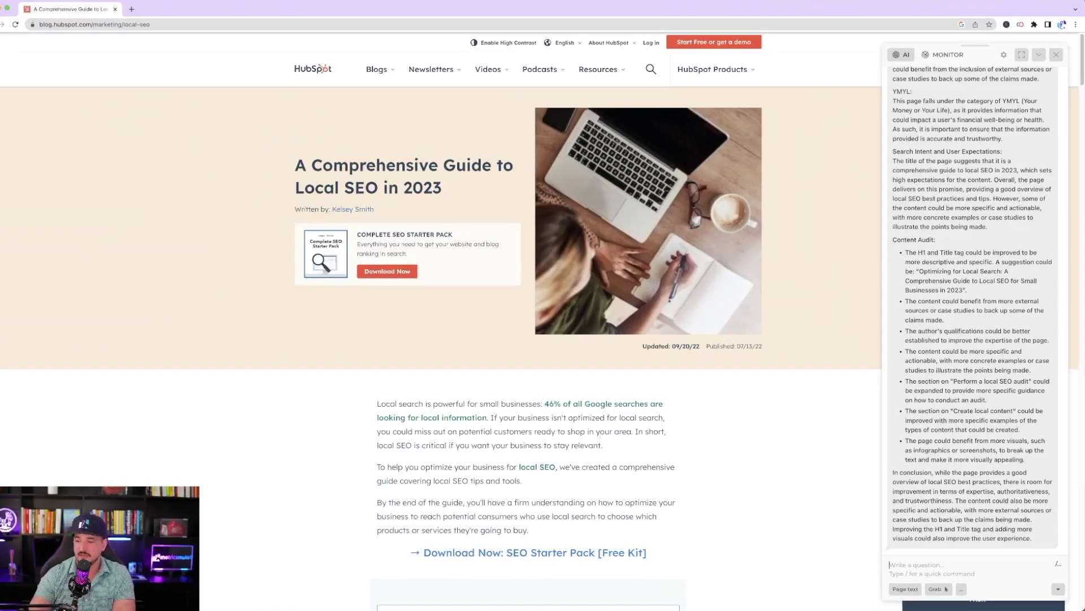
pyautogui.scroll(10, 896, 286)
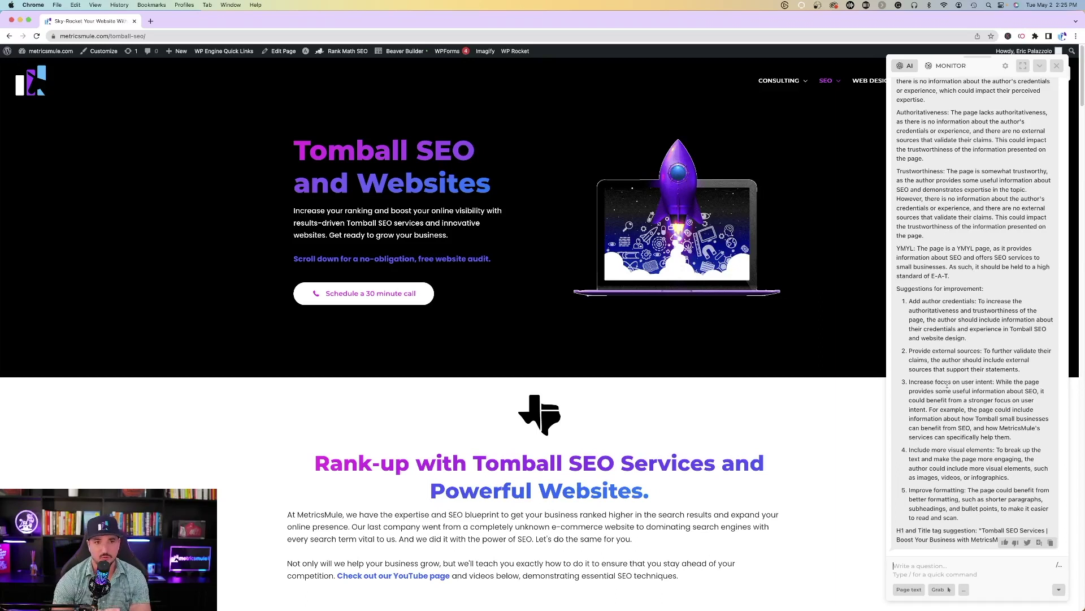
pyautogui.scroll(10, 947, 340)
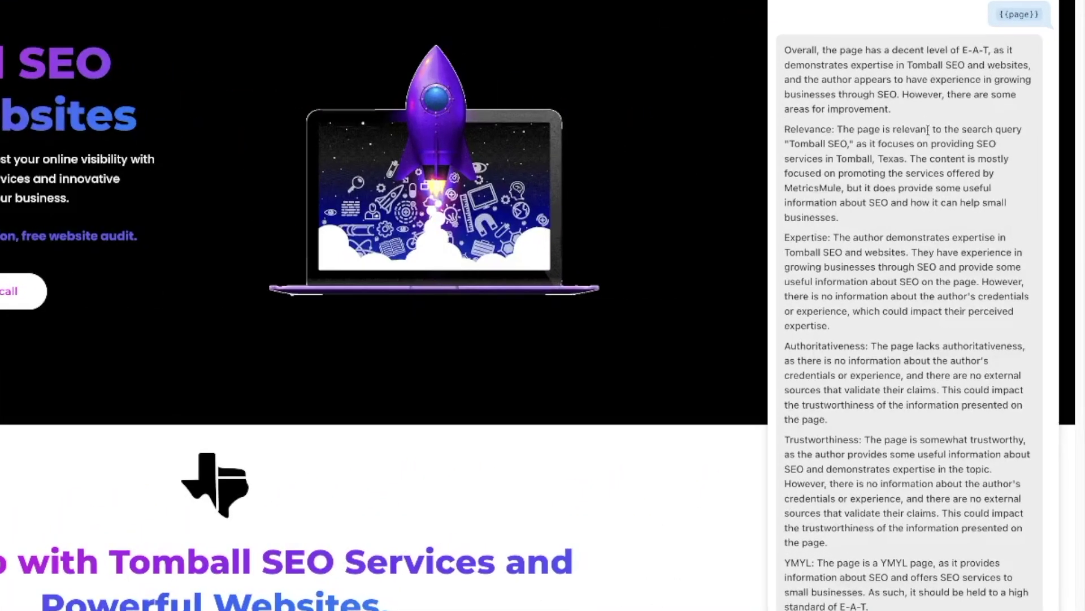
pyautogui.scroll(-5, 928, 130)
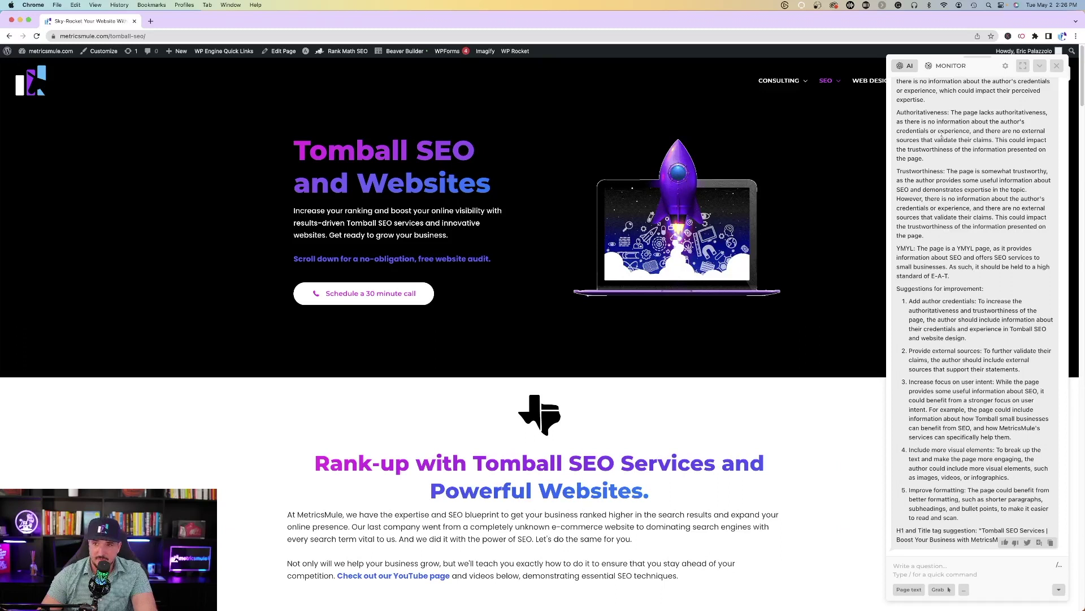